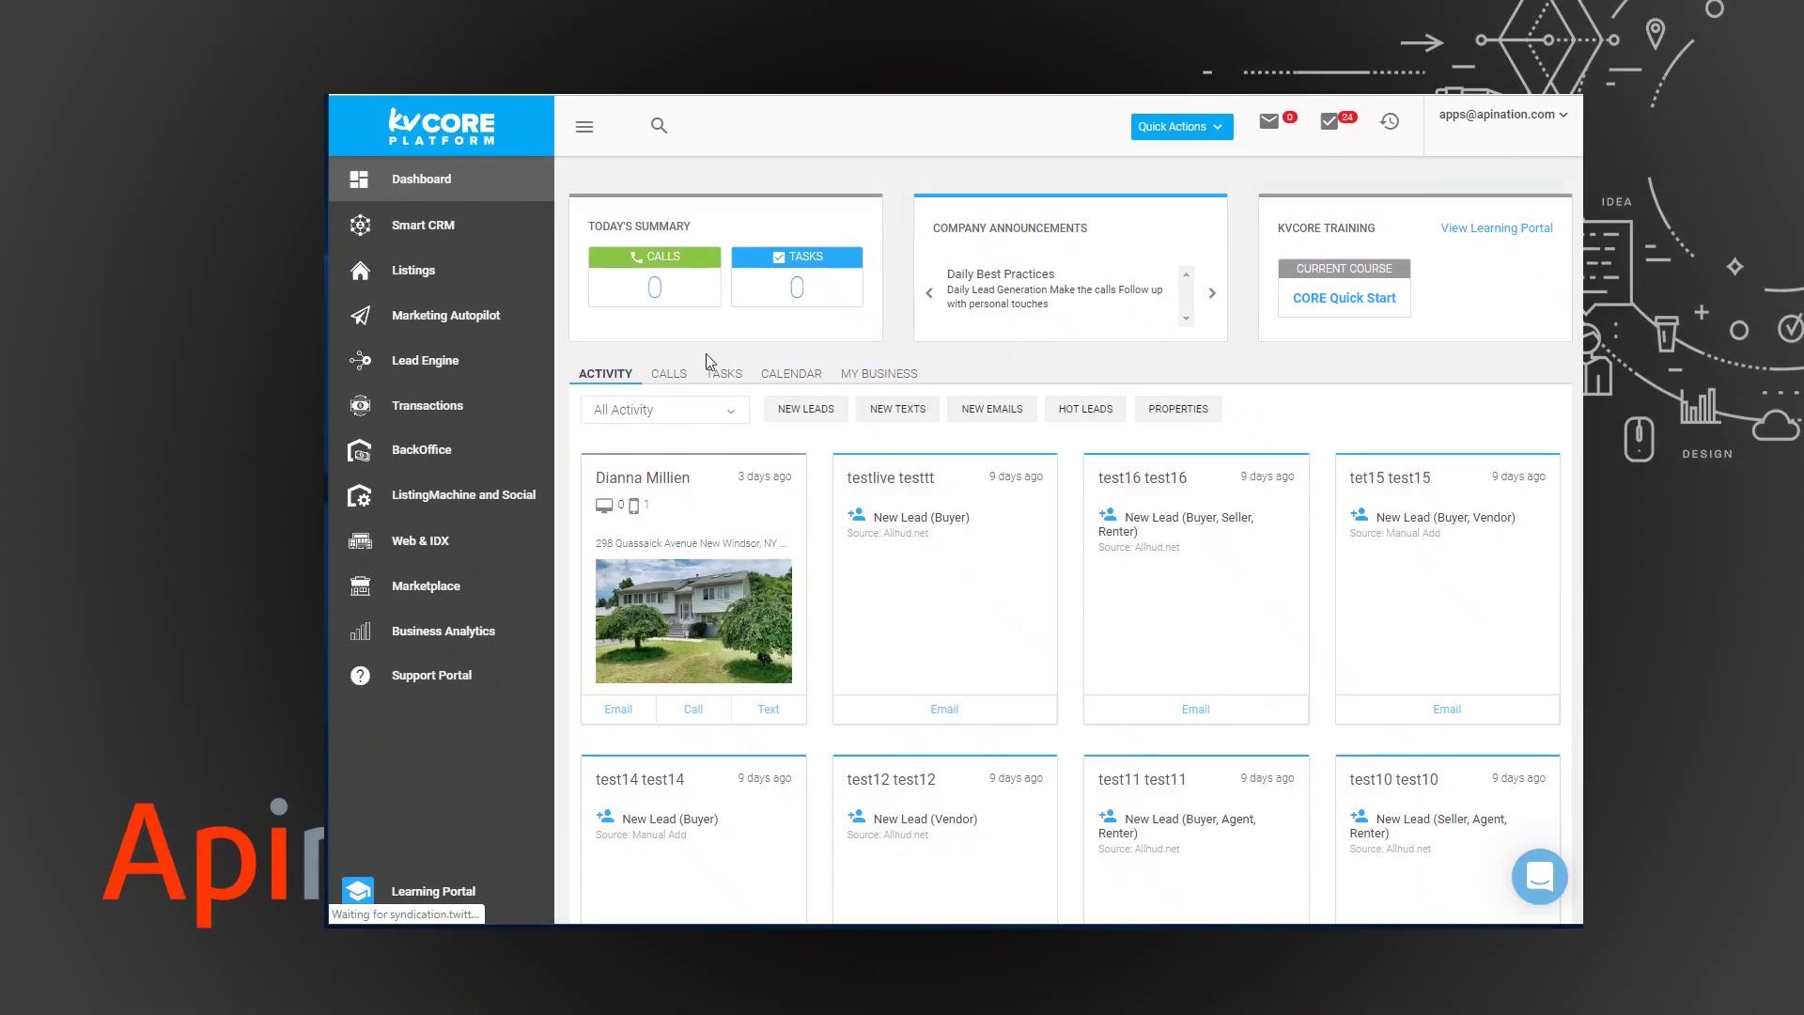
# - Open the Marketplace and view the API Nation Integrations product details
pyautogui.click(442, 590)
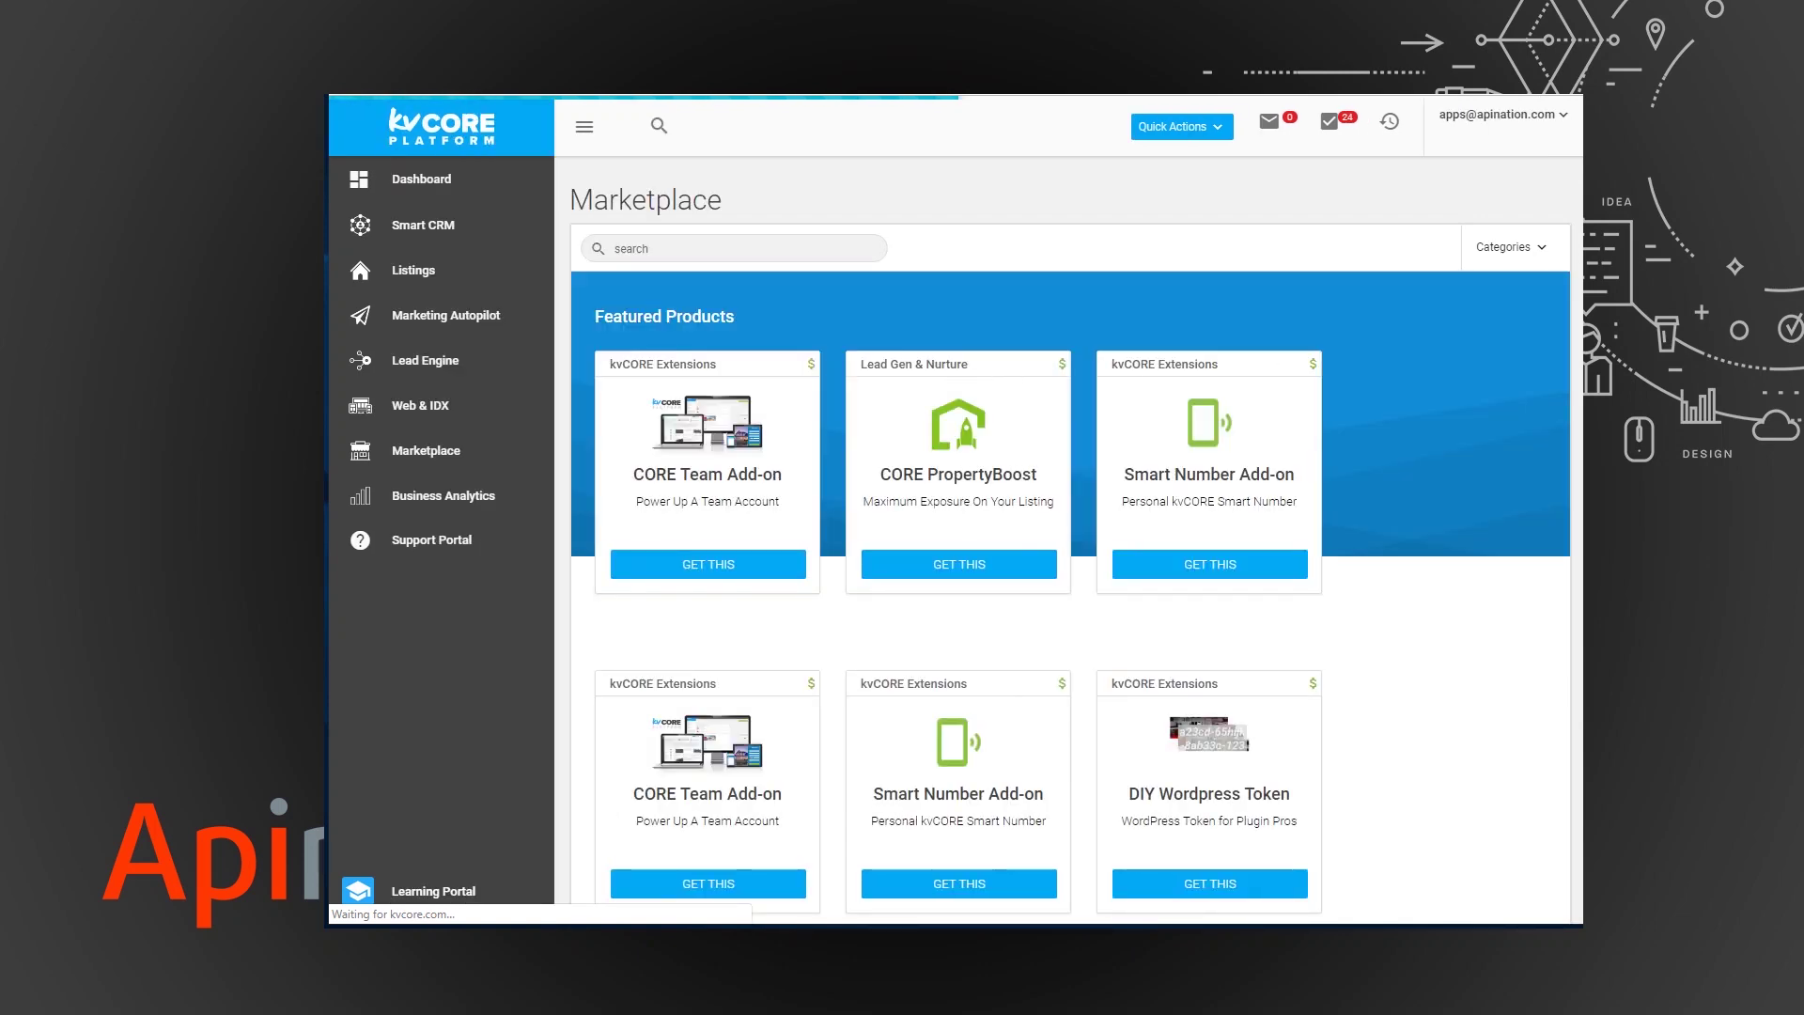
pyautogui.scroll(-2, 1071, 545)
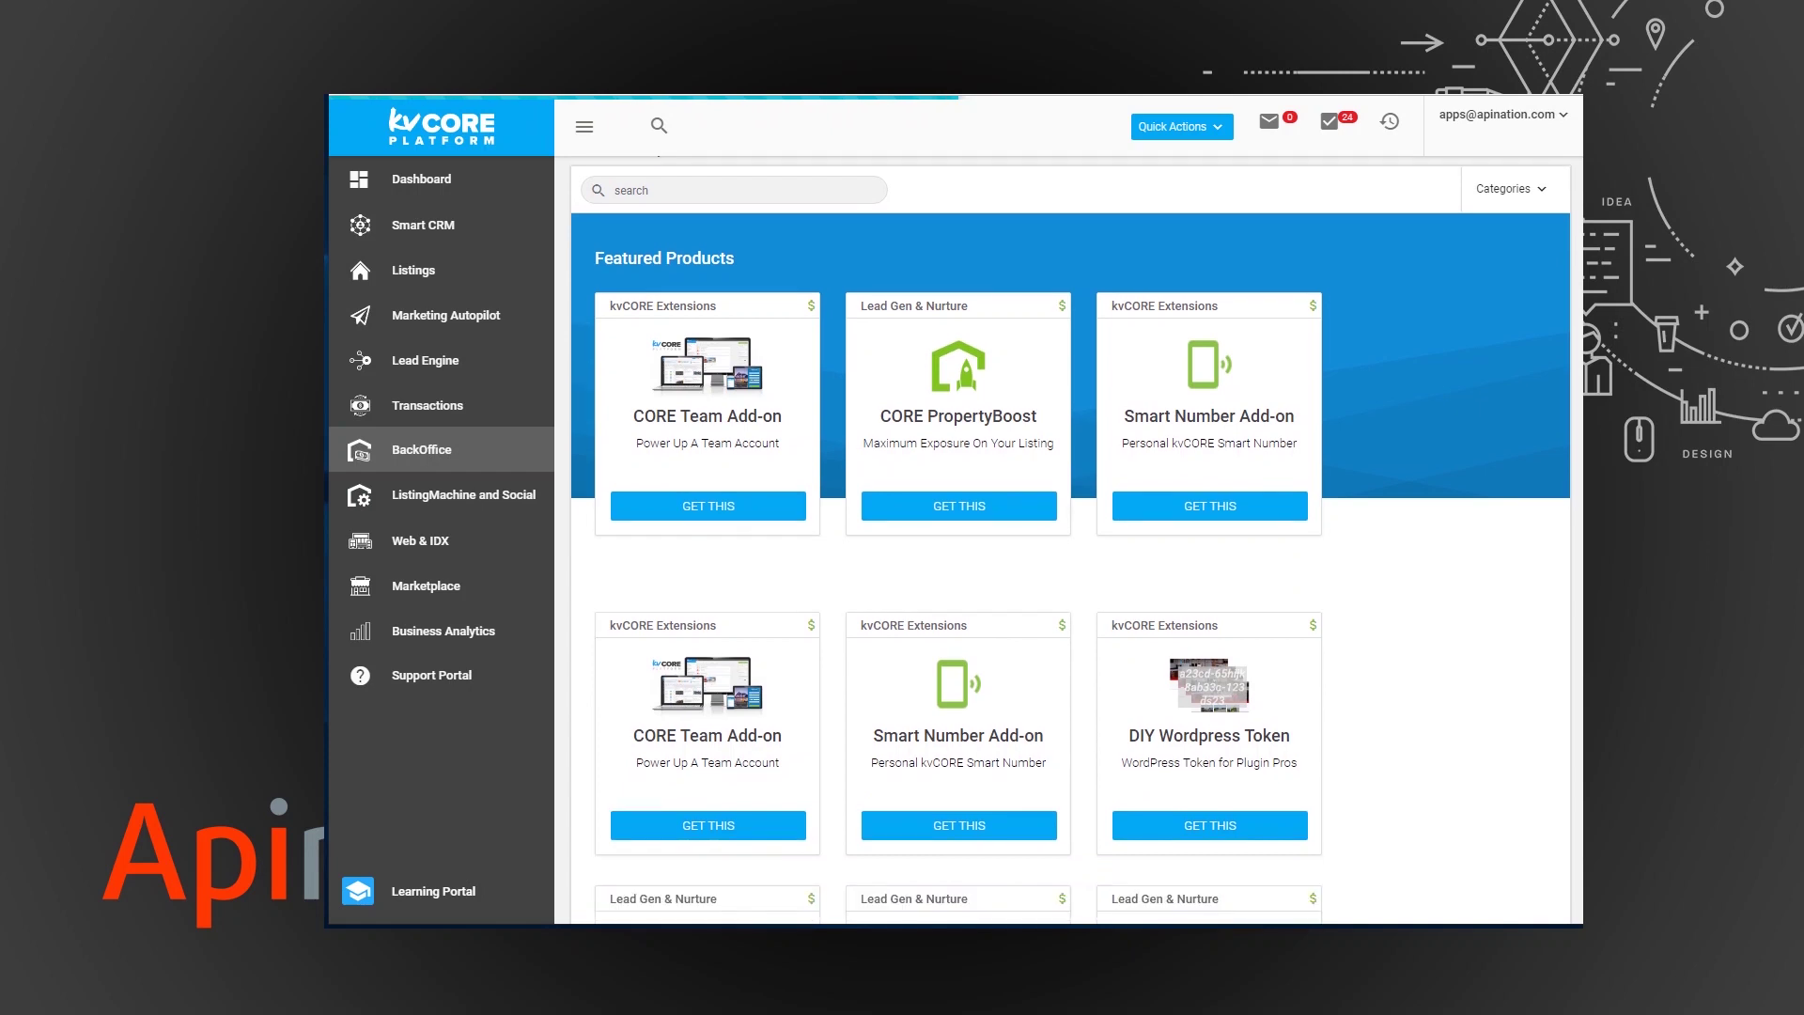
pyautogui.scroll(-3, 1071, 545)
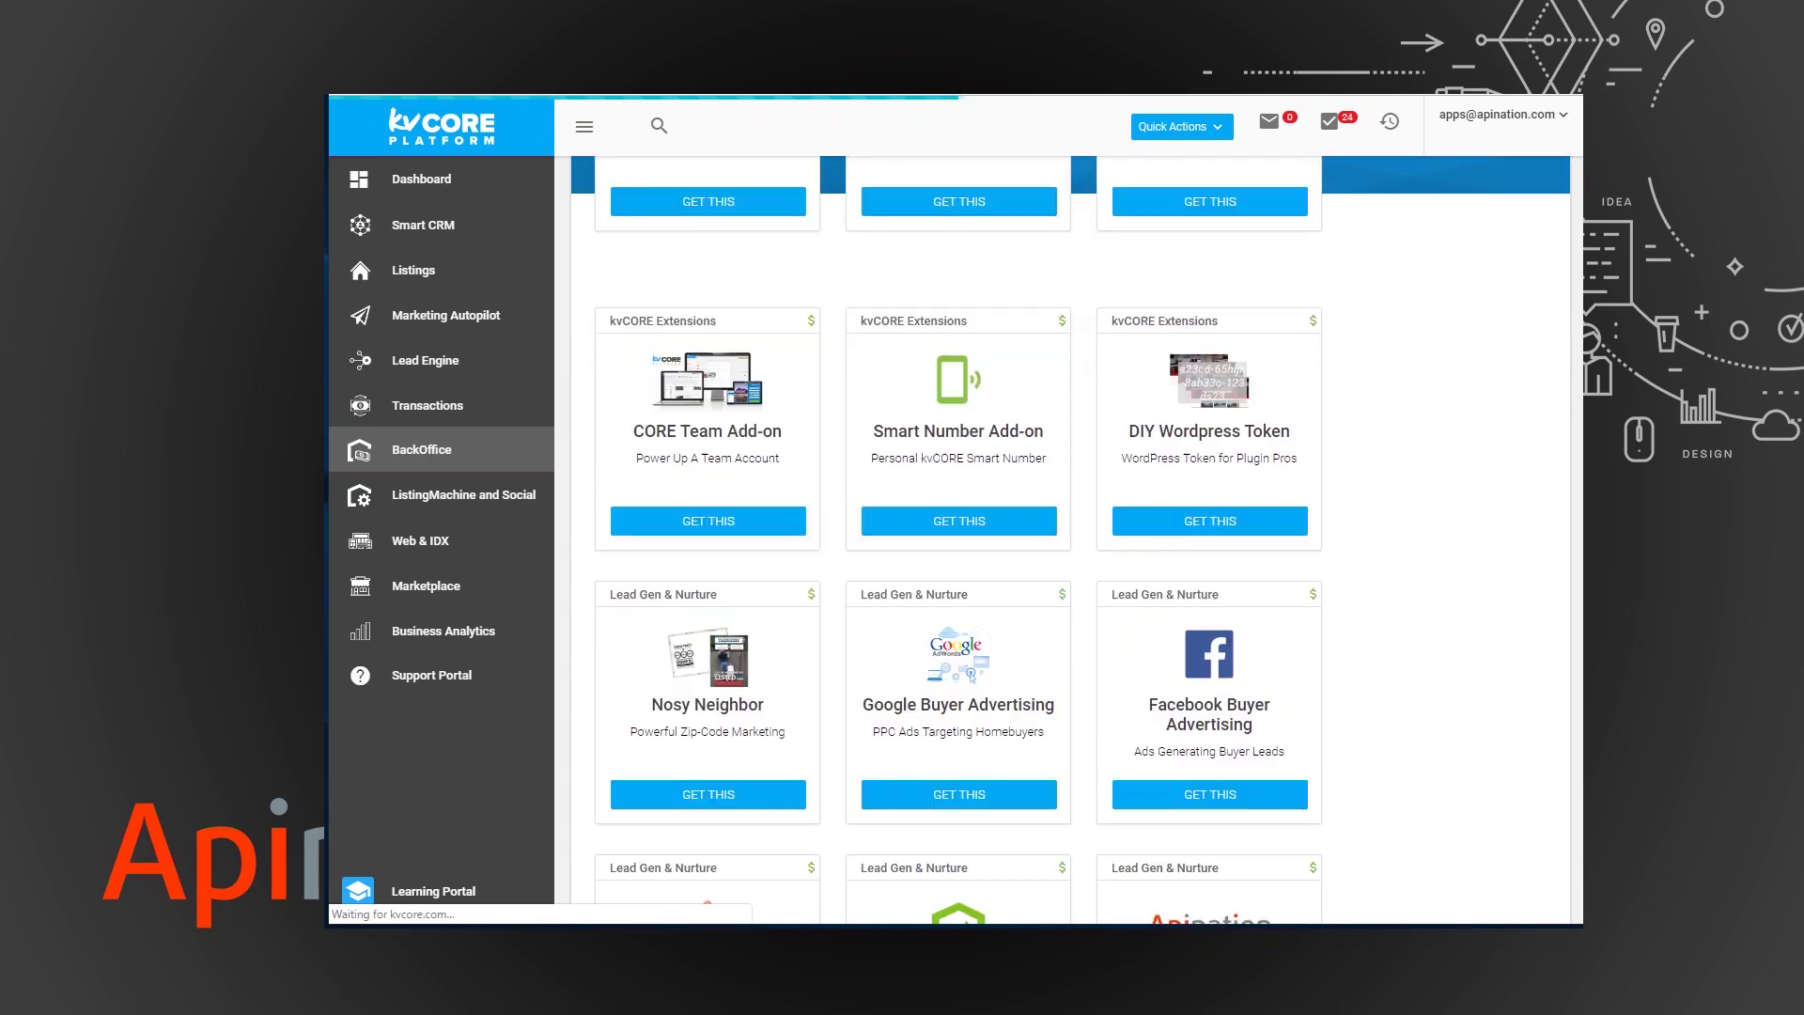
pyautogui.scroll(-3, 1426, 682)
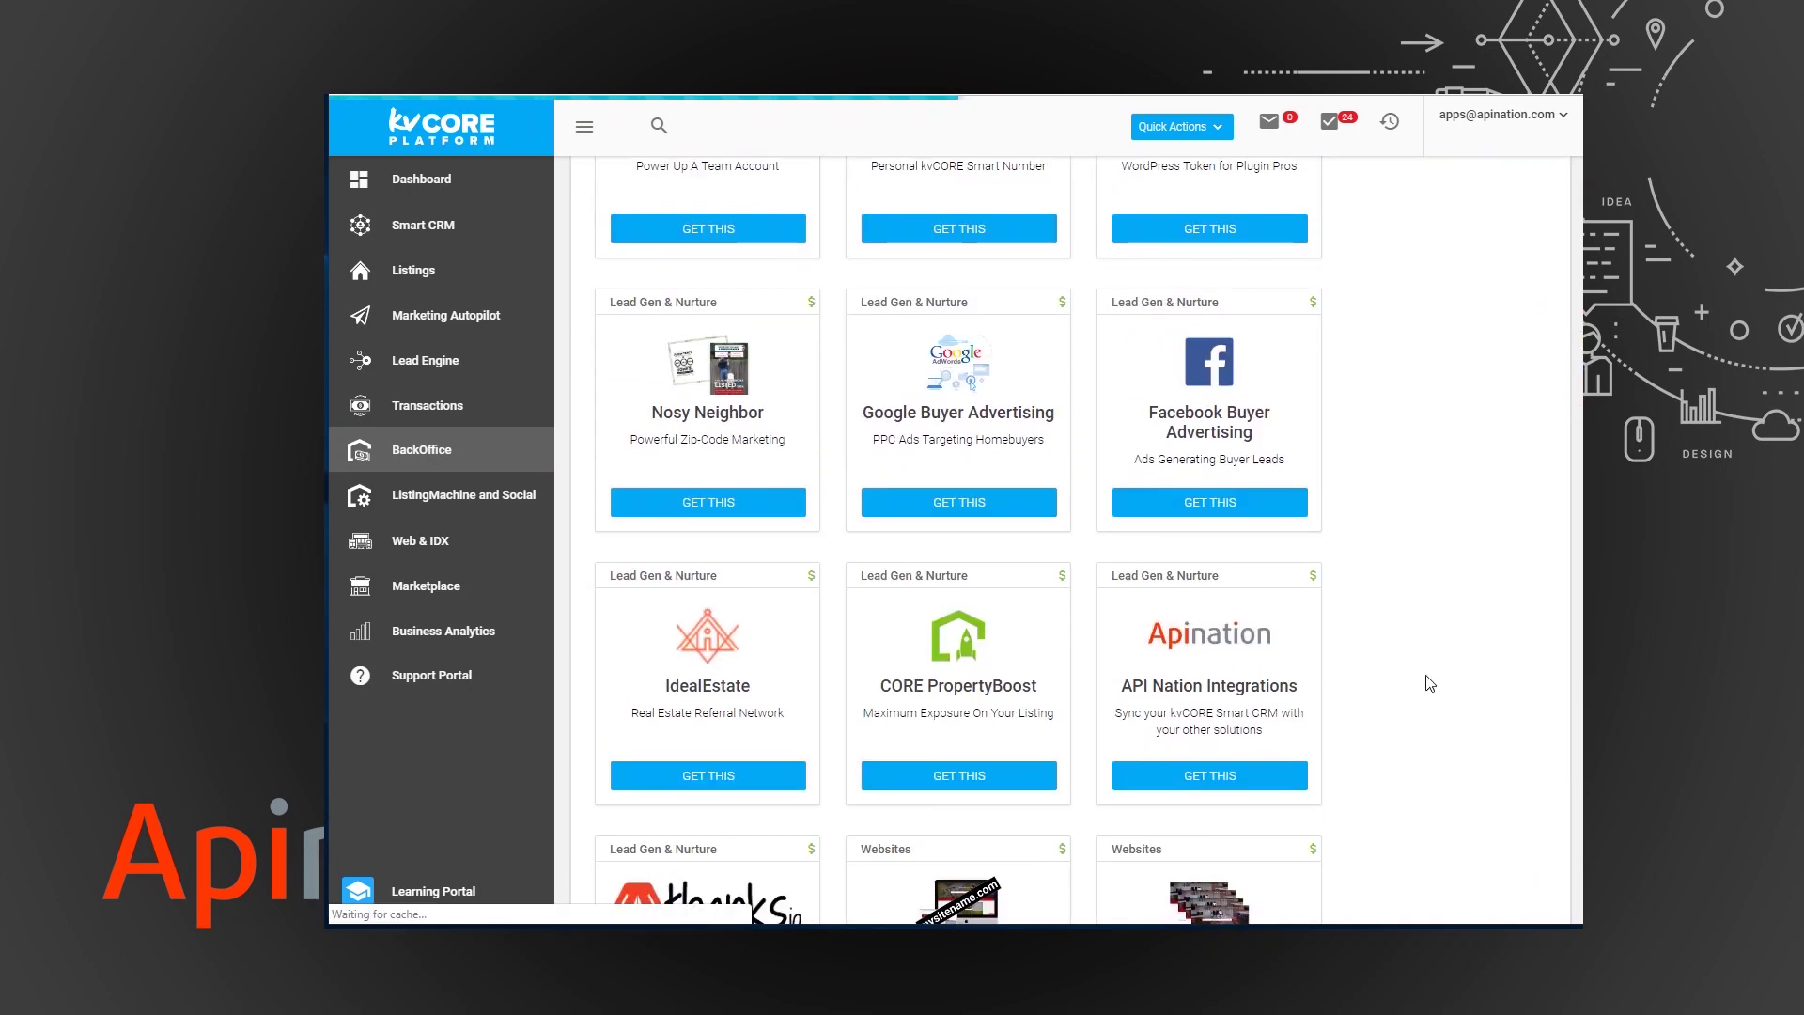
pyautogui.click(1231, 786)
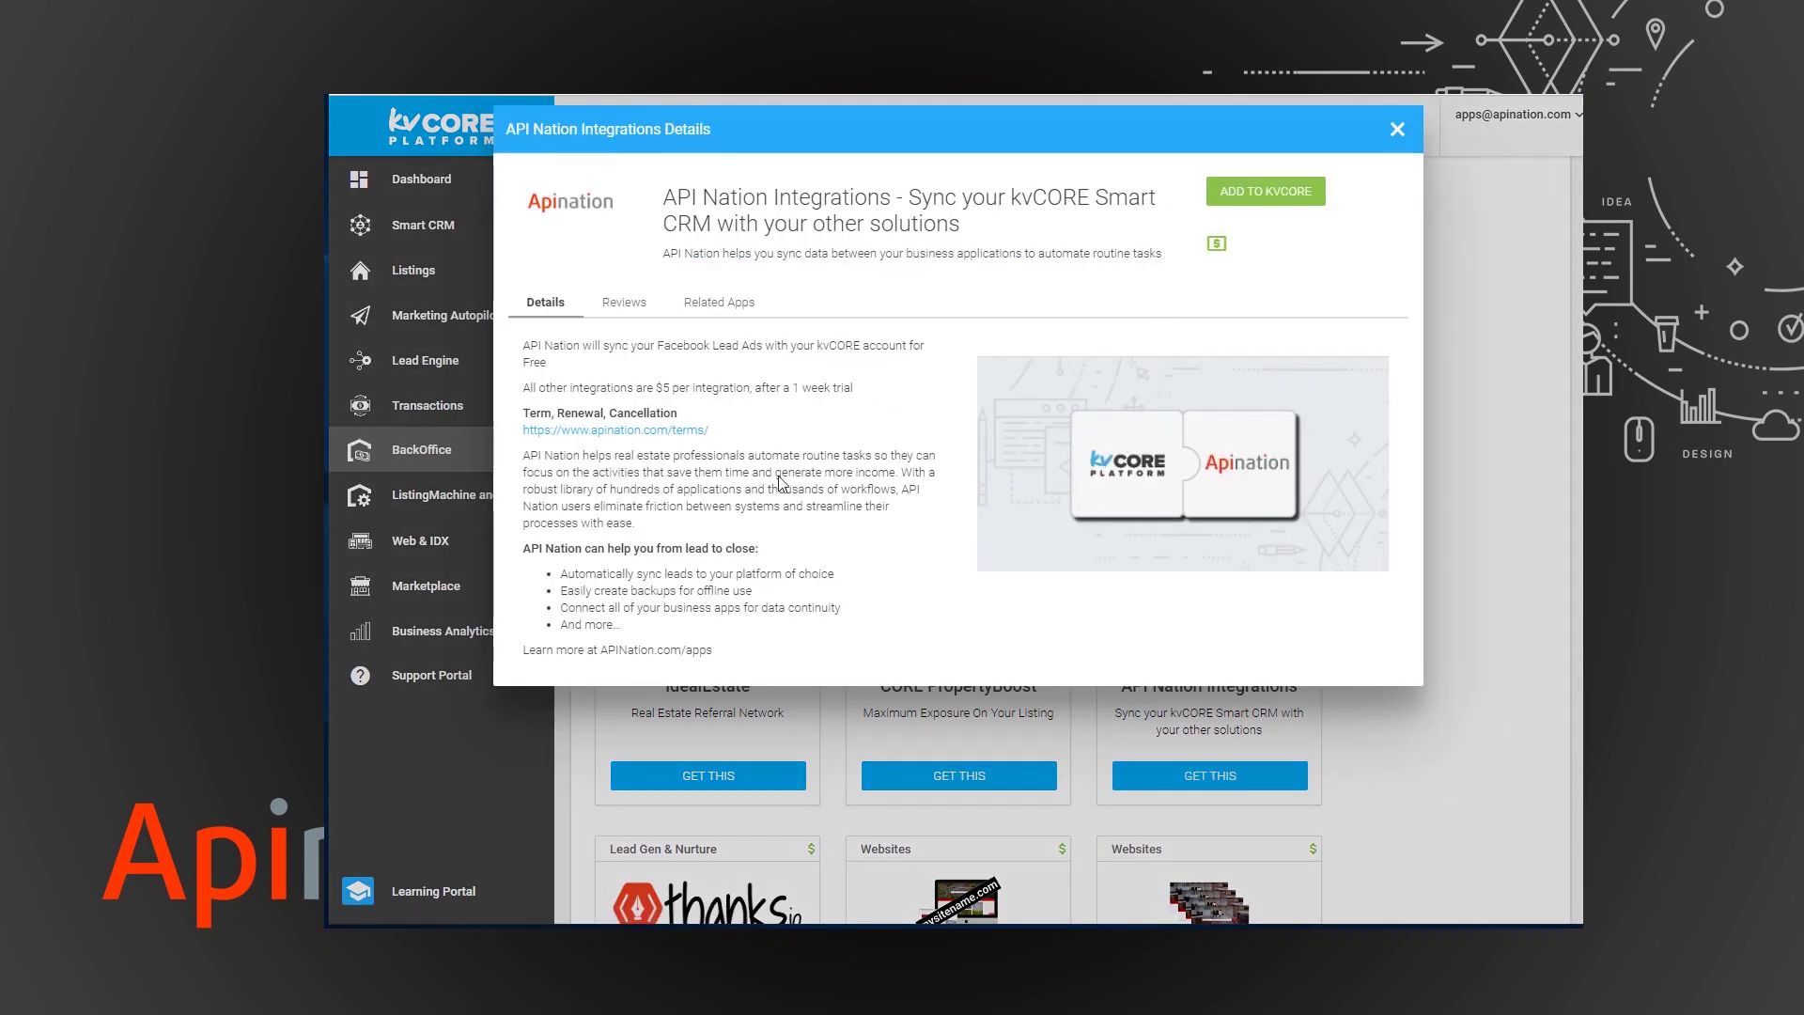
# - Add API Nation Integrations to kvCORE and scroll to its list of syncable apps
pyautogui.click(1255, 195)
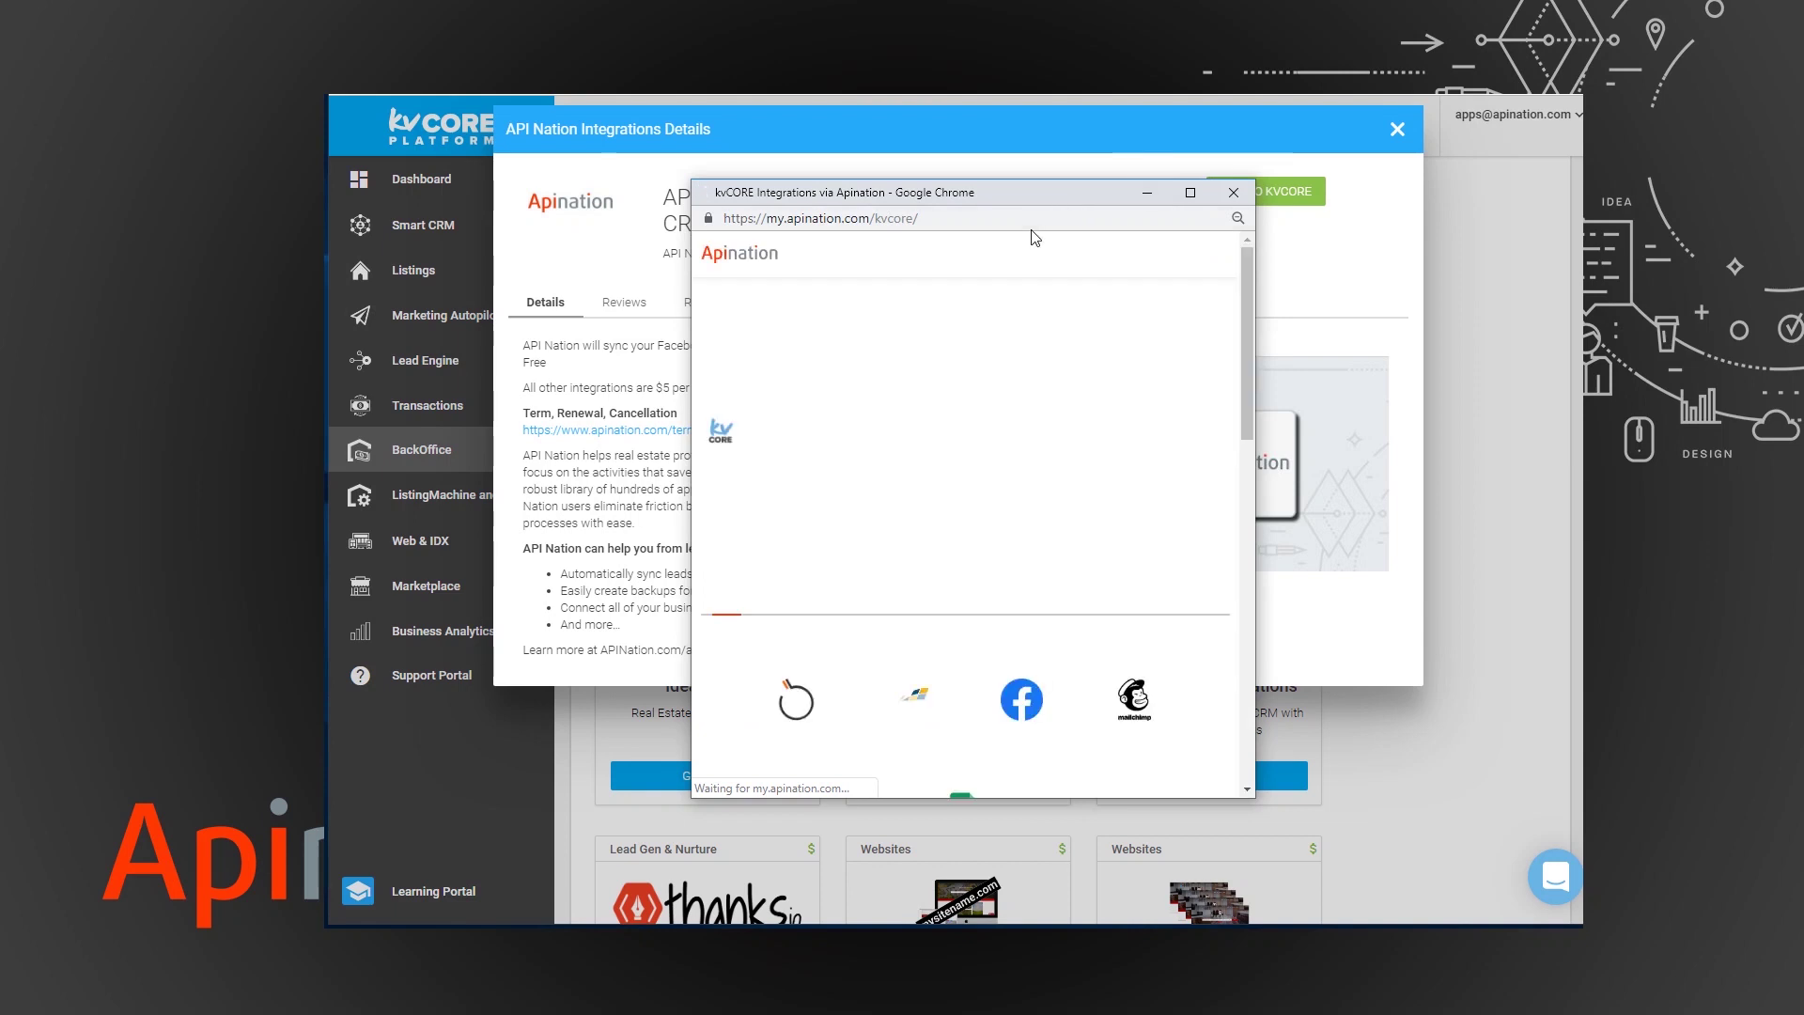
pyautogui.moveTo(1244, 354); pyautogui.dragTo(1234, 438)
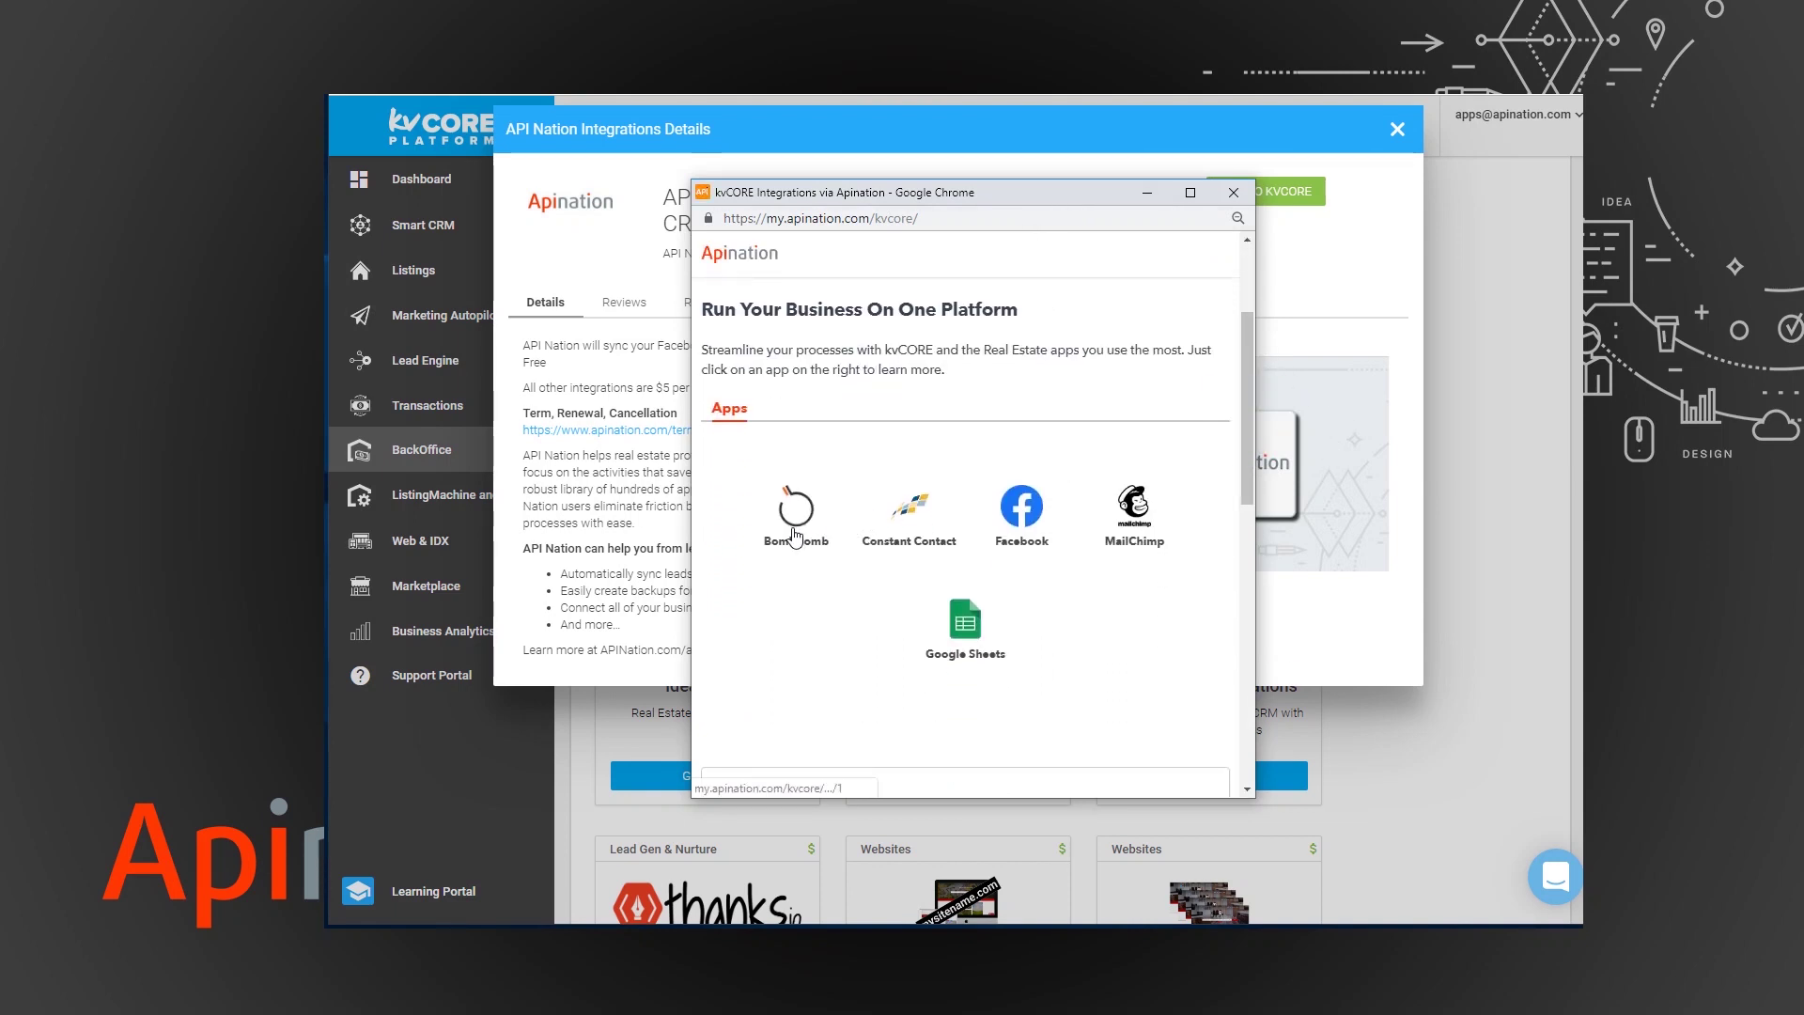
# - Choose BombBomb, log in with the kvCORE username and password, and allow BombBomb access
pyautogui.click(799, 515)
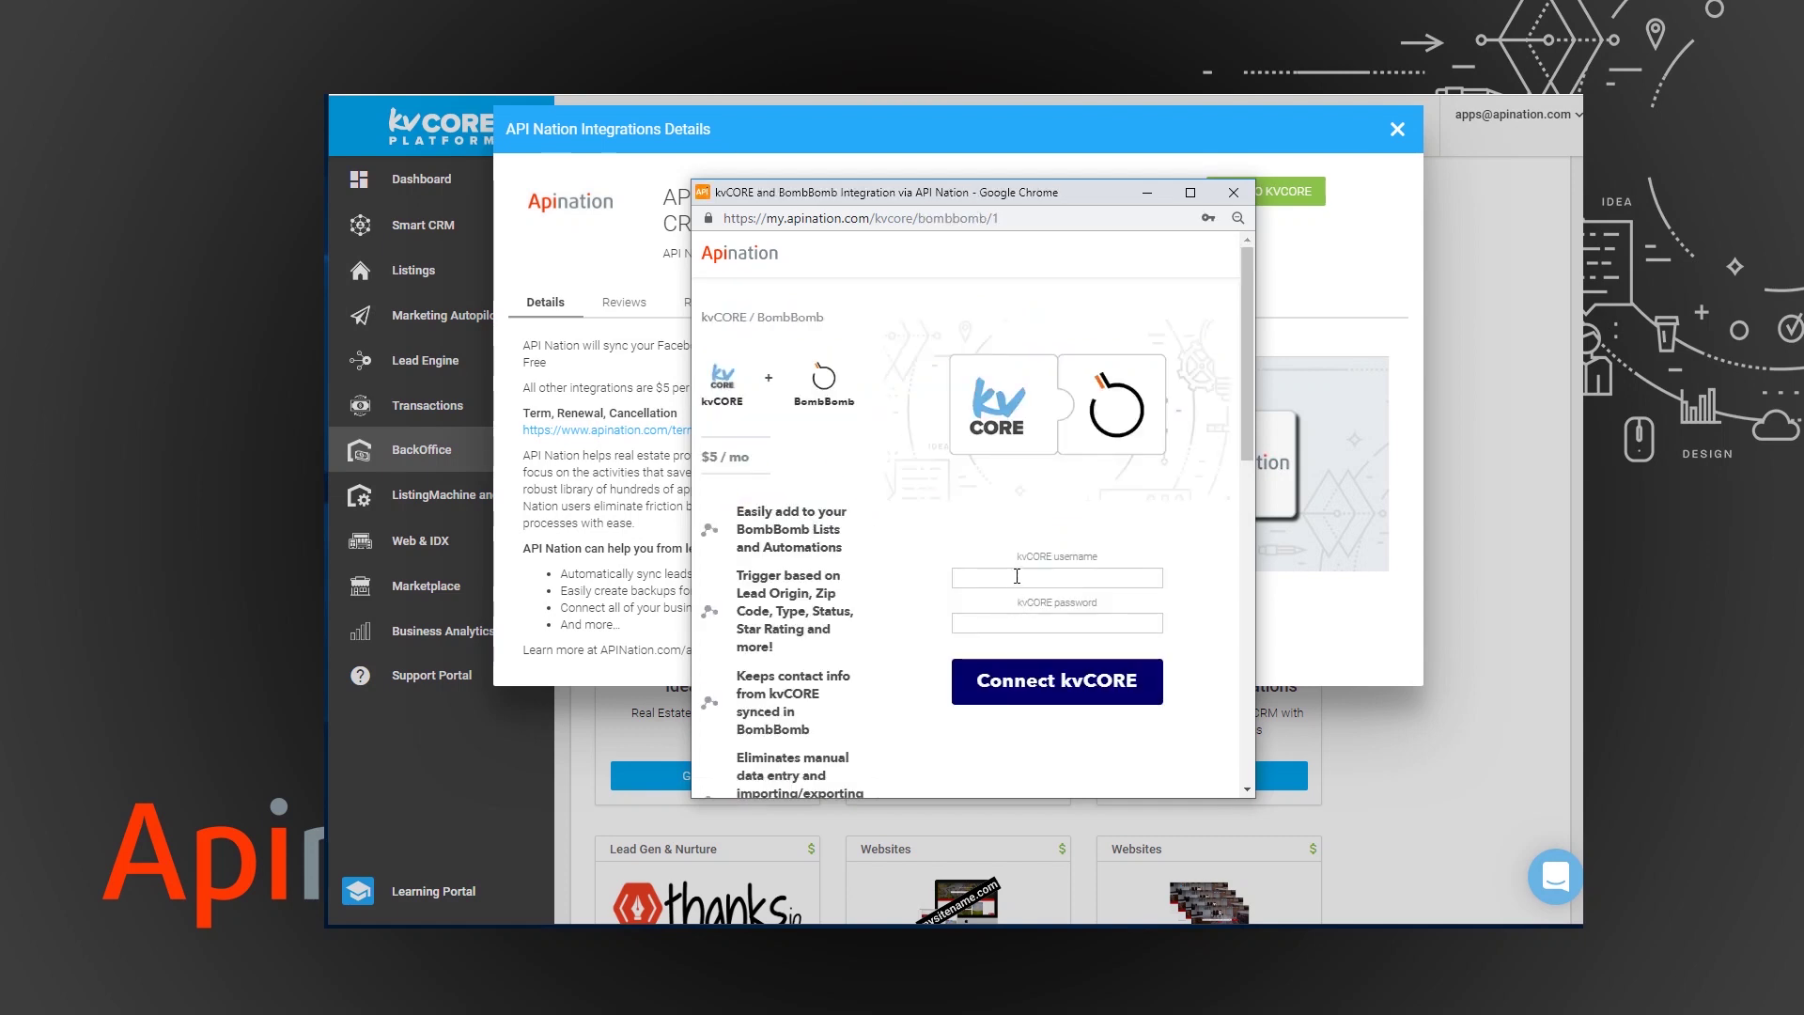
pyautogui.click(1003, 569)
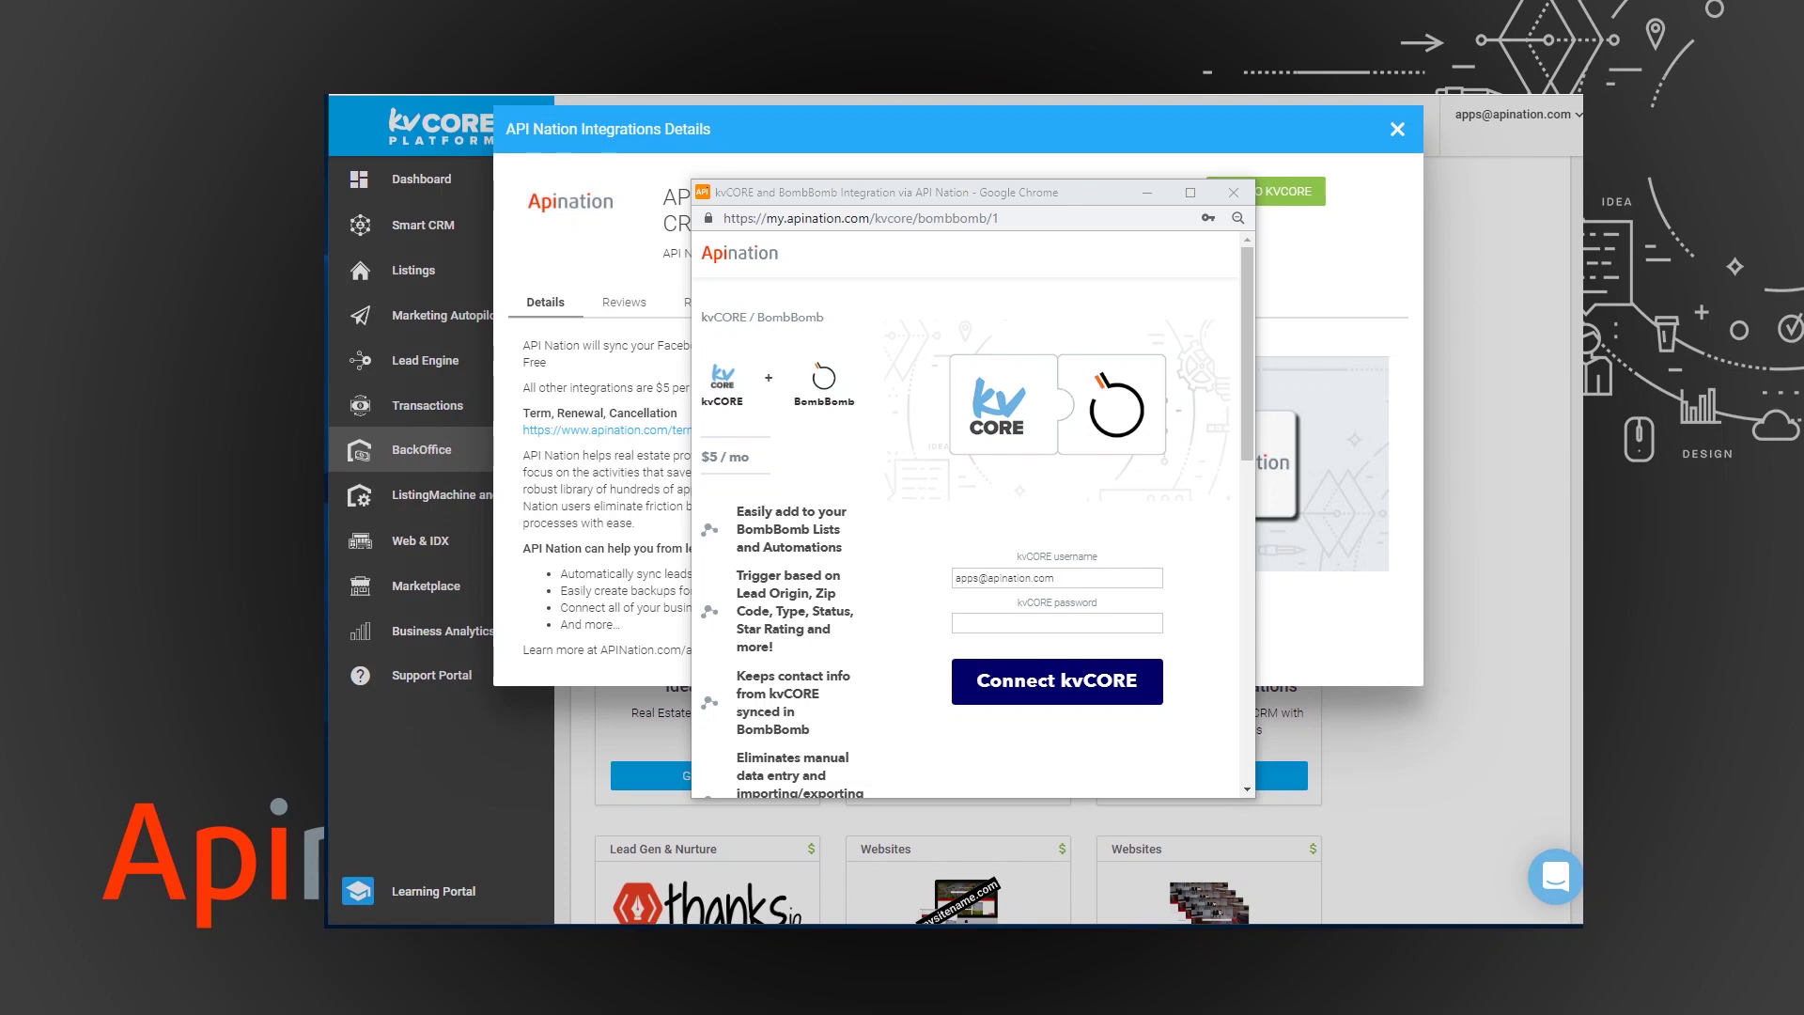
pyautogui.click(980, 619)
pyautogui.hotkey('ctrl', 'v')
pyautogui.click(1064, 693)
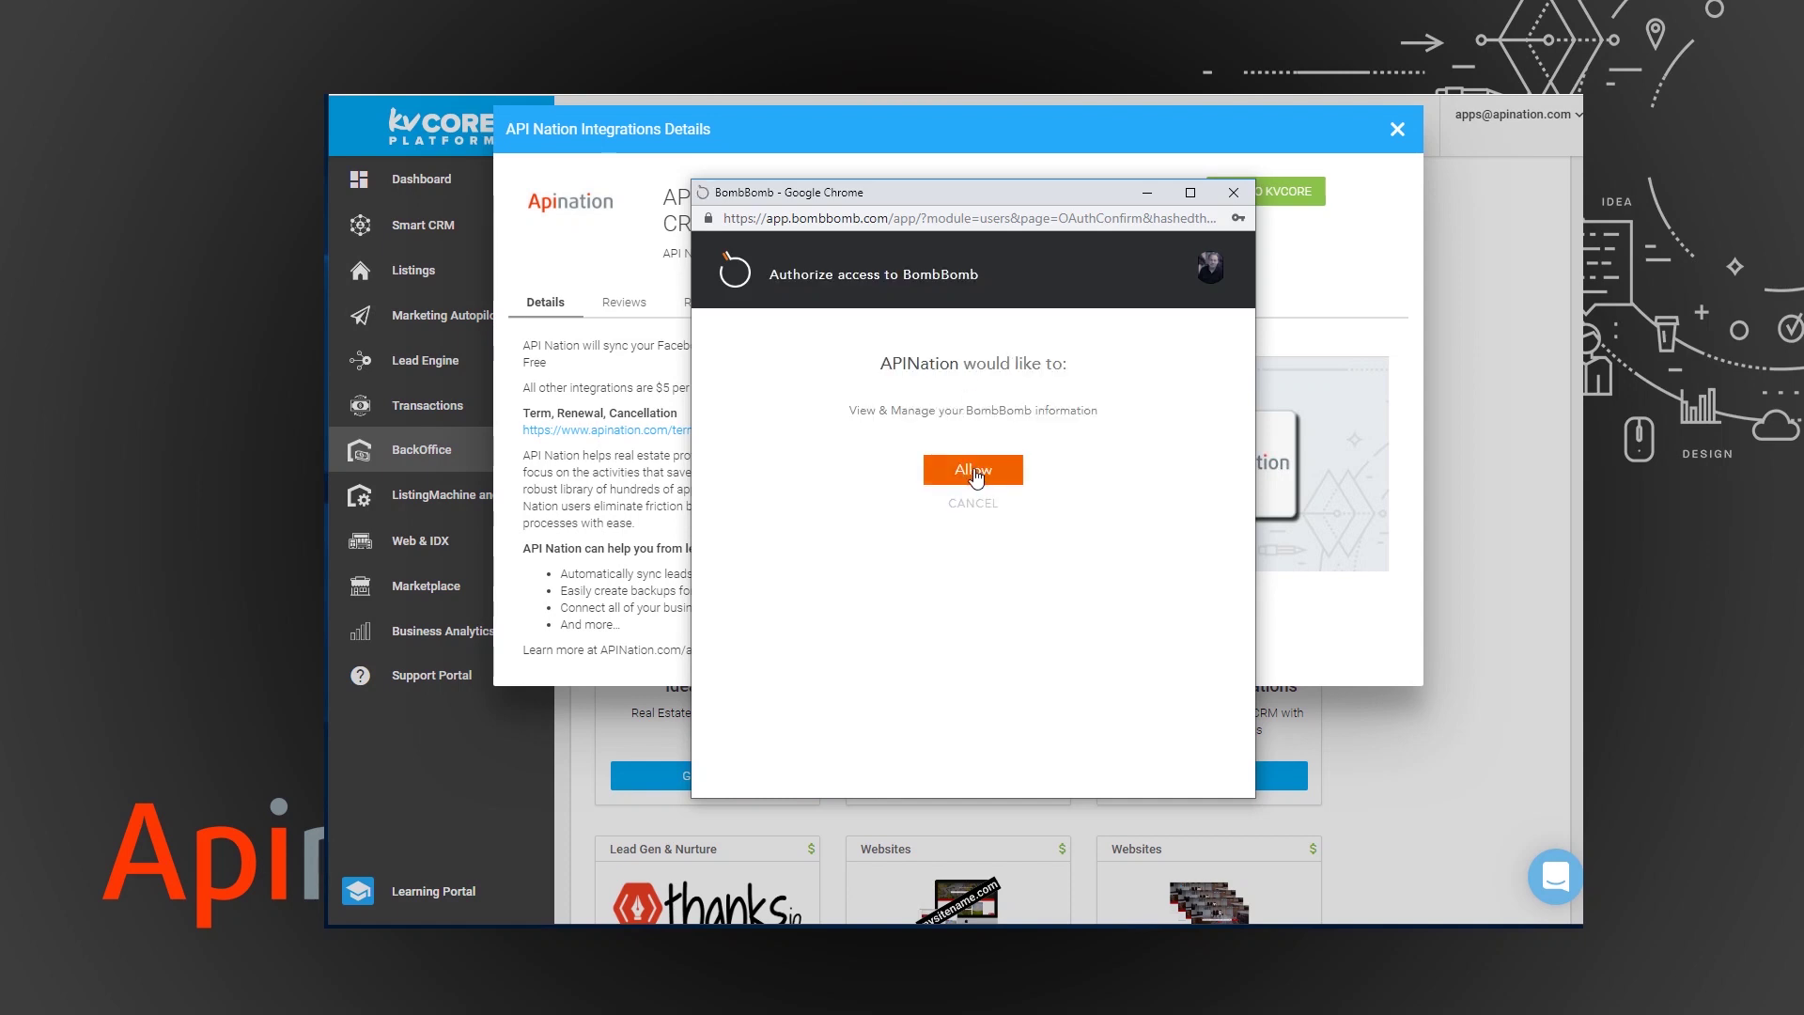
pyautogui.click(974, 475)
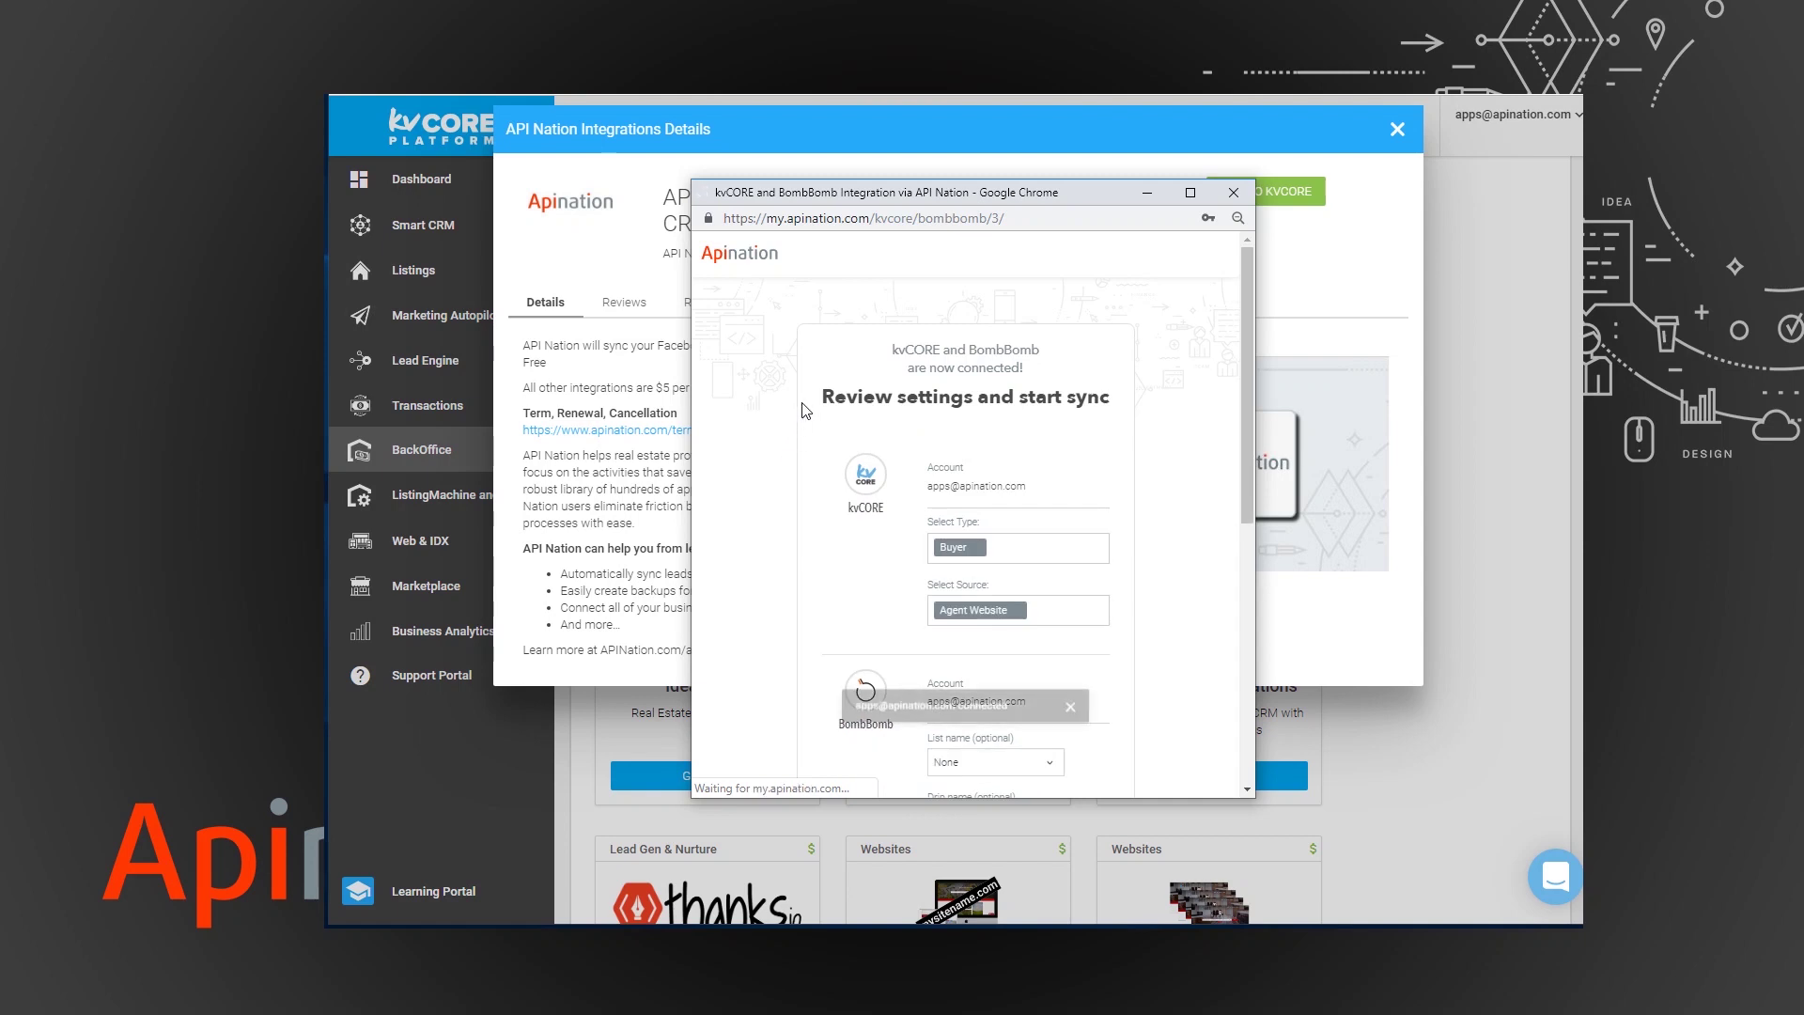
# - Review the sync settings page showing Buyer type and Agent Website source
pyautogui.scroll(-2, 776, 414)
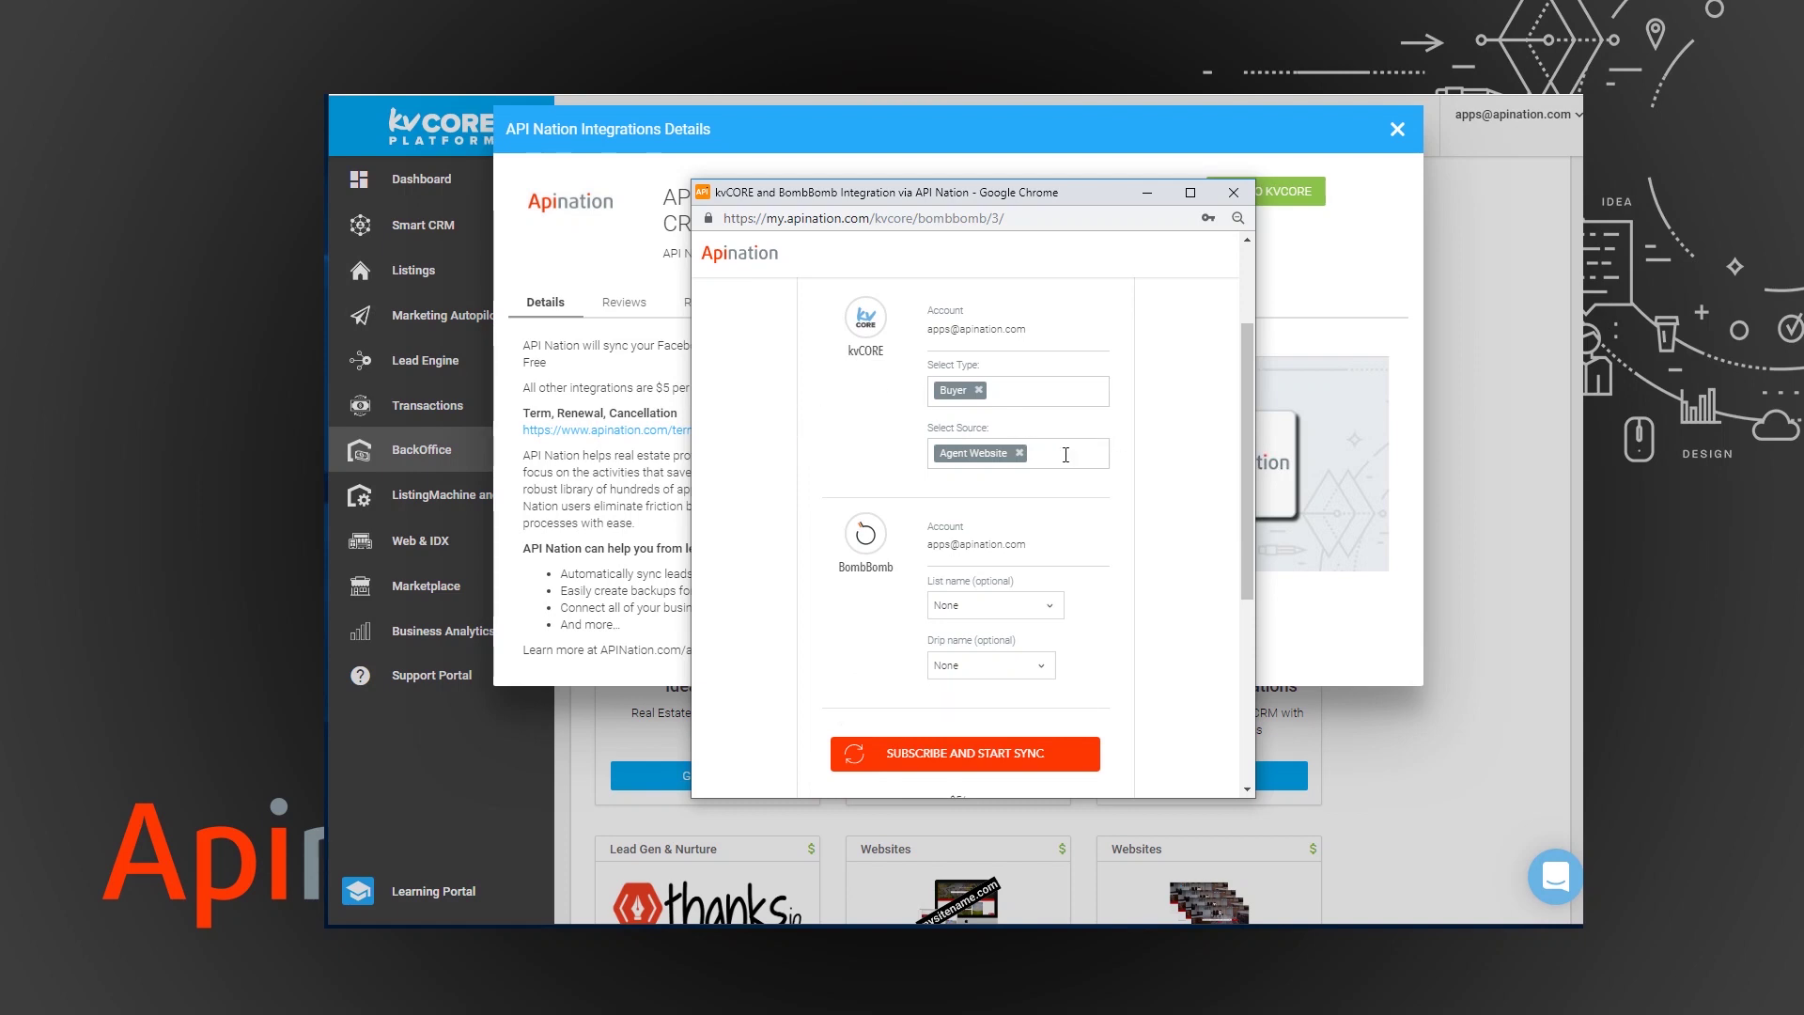
pyautogui.scroll(2, 1065, 455)
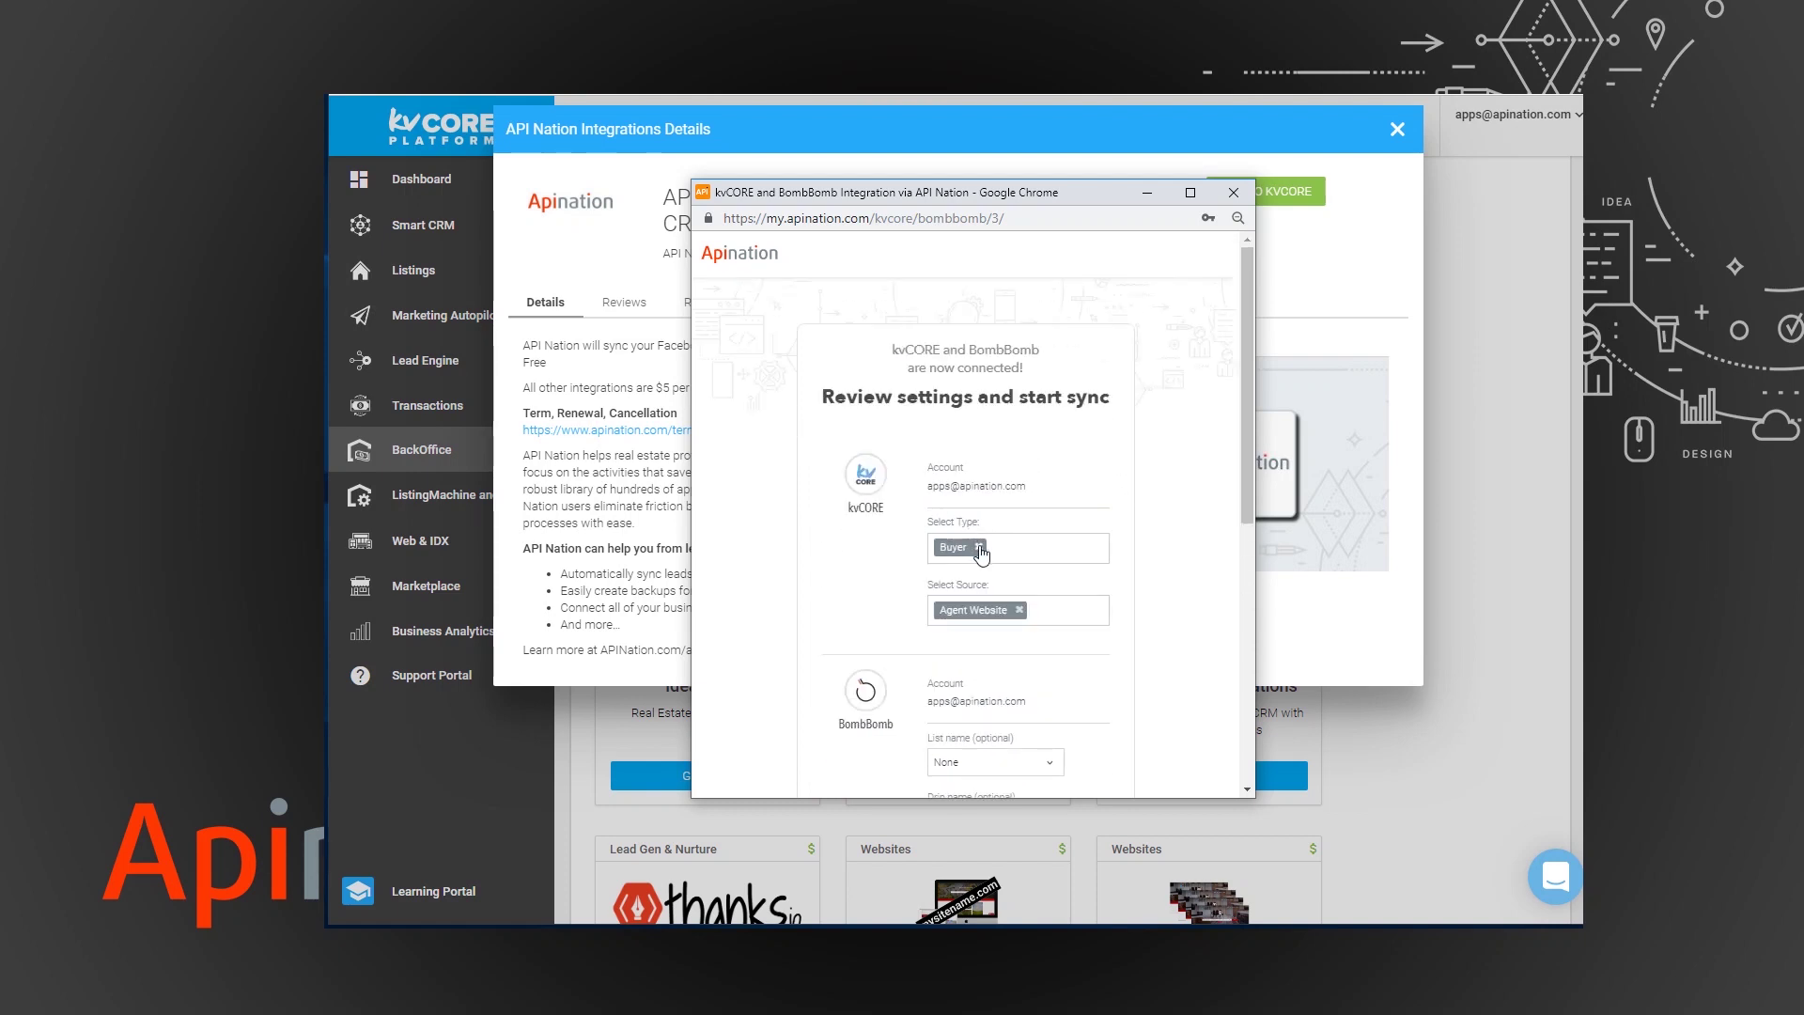
pyautogui.scroll(-2, 981, 555)
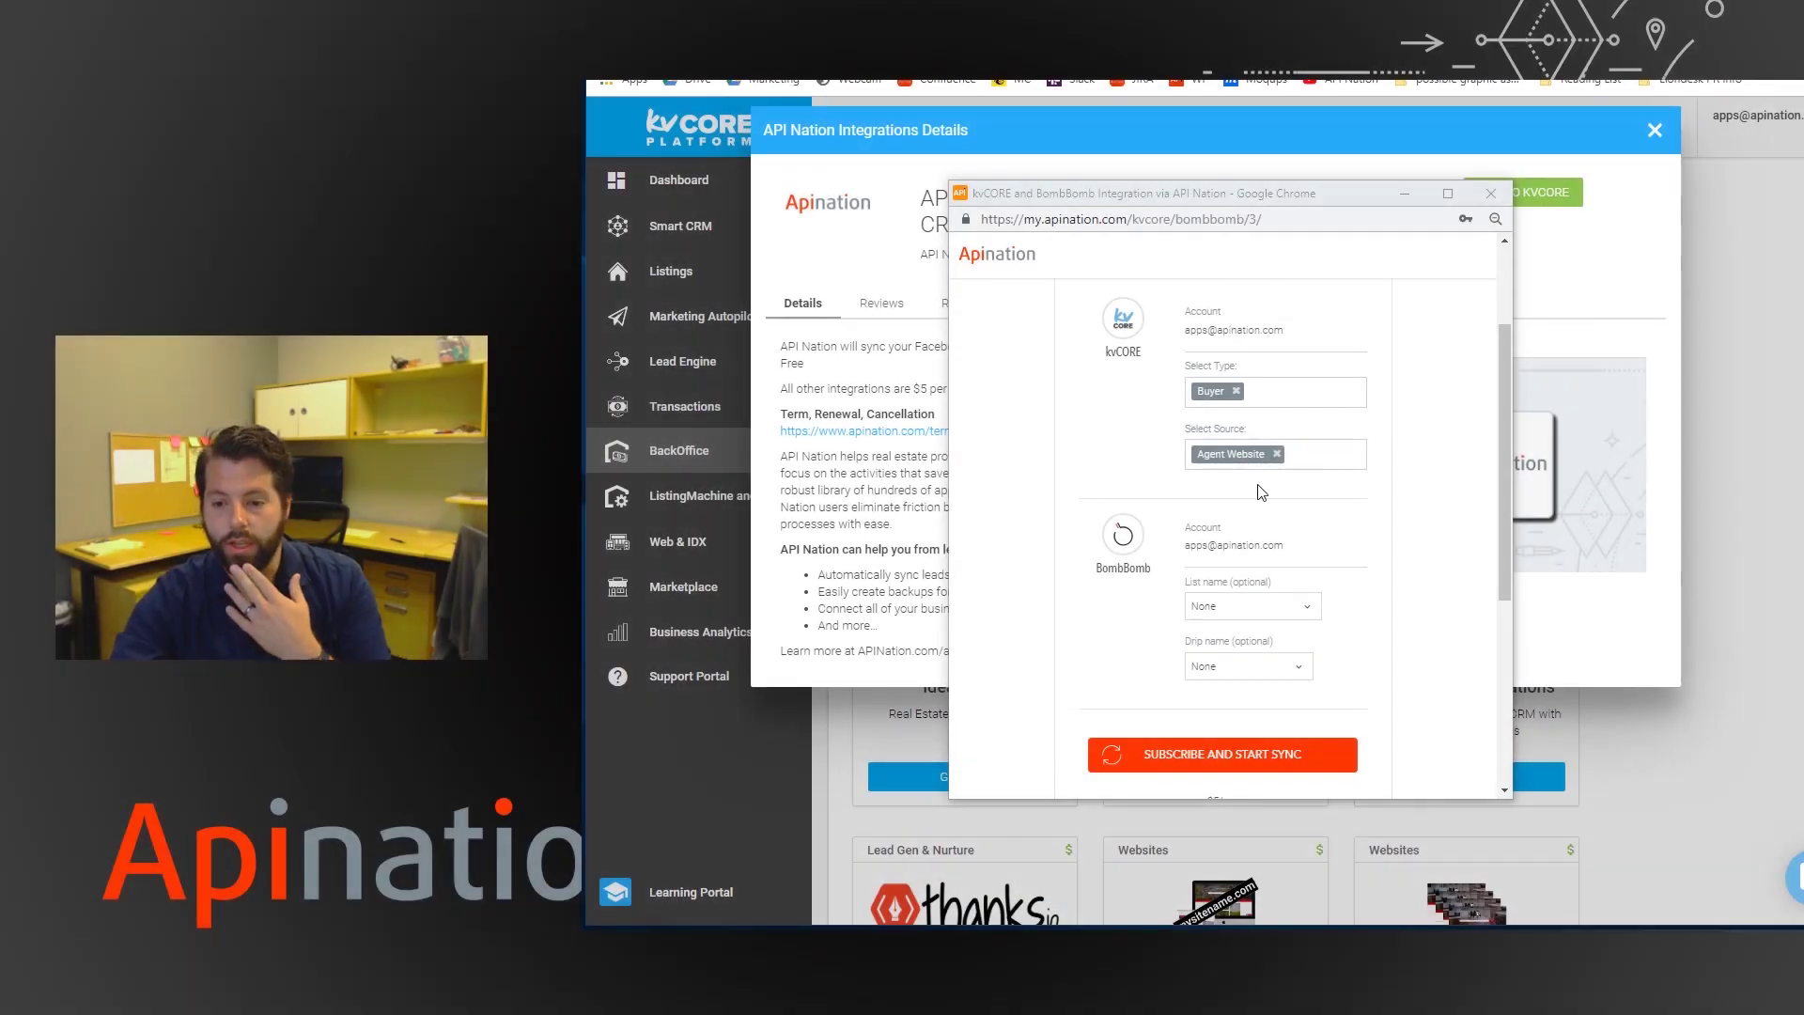
# - Replace the Buyer lead type with All
pyautogui.click(1234, 393)
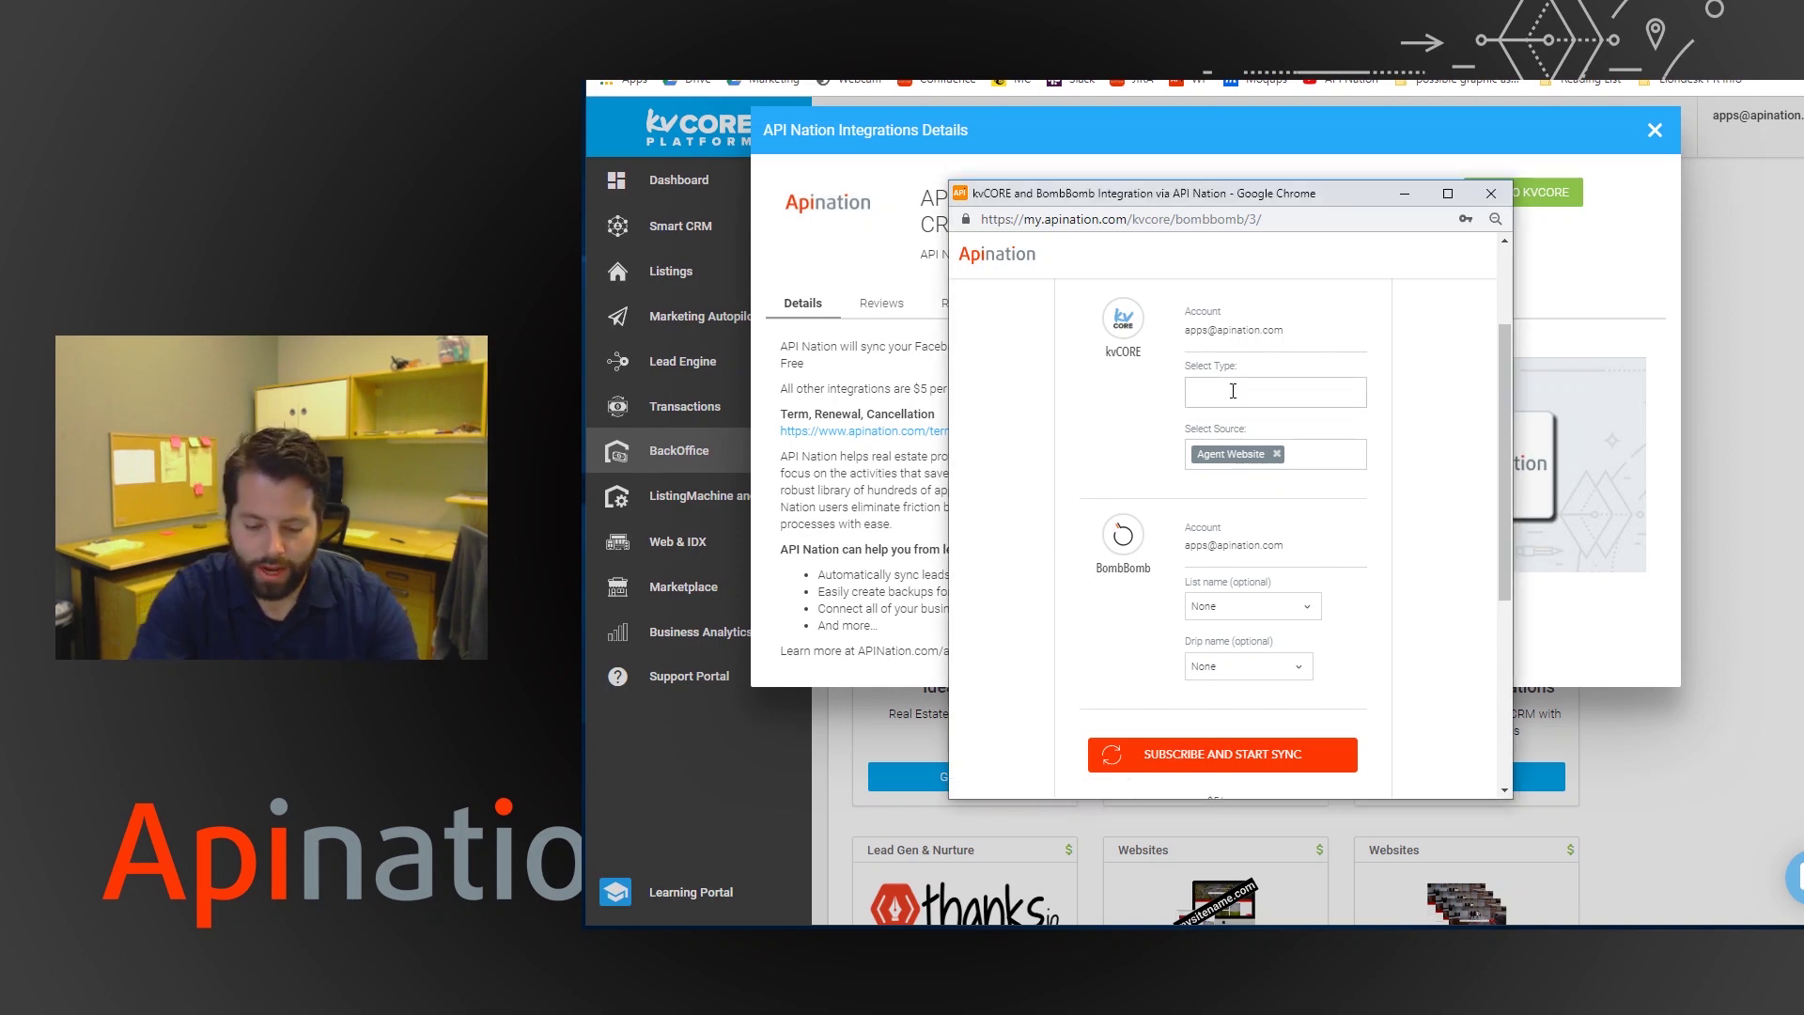
pyautogui.click(1234, 391)
pyautogui.press('Return')
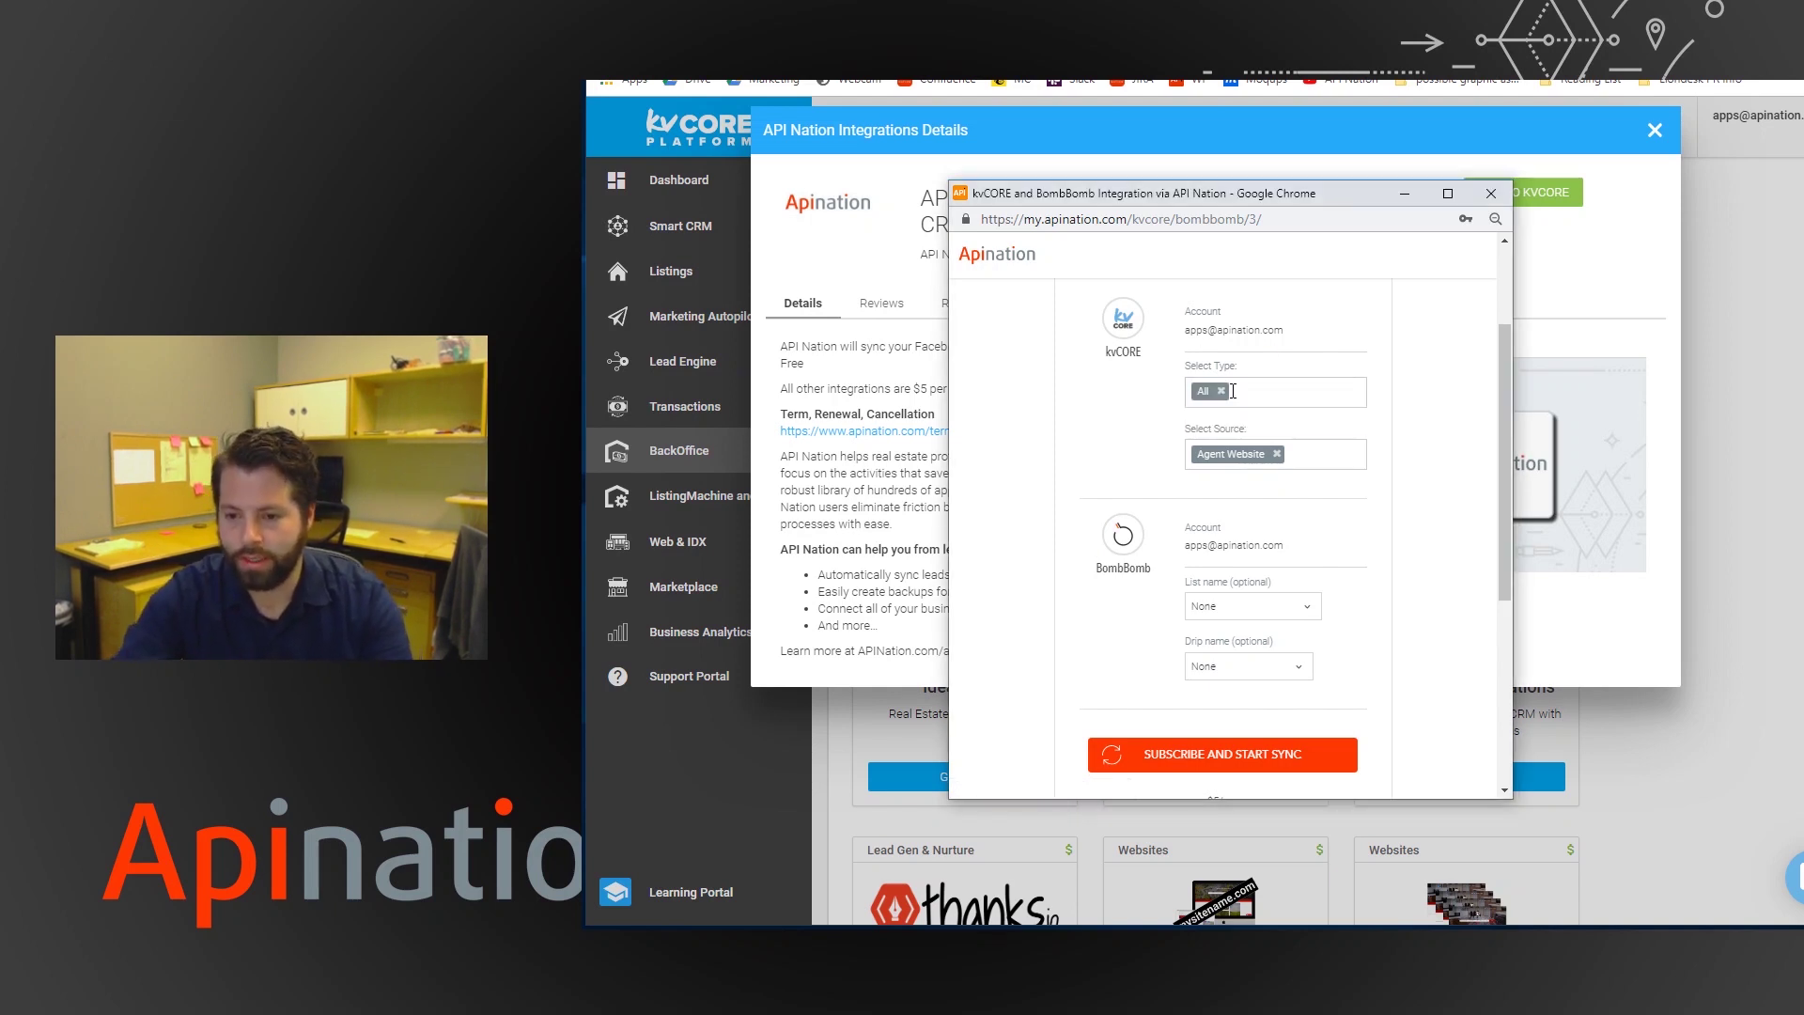
# - Replace the Agent Website lead source with All, briefly trying open house first
pyautogui.click(1276, 454)
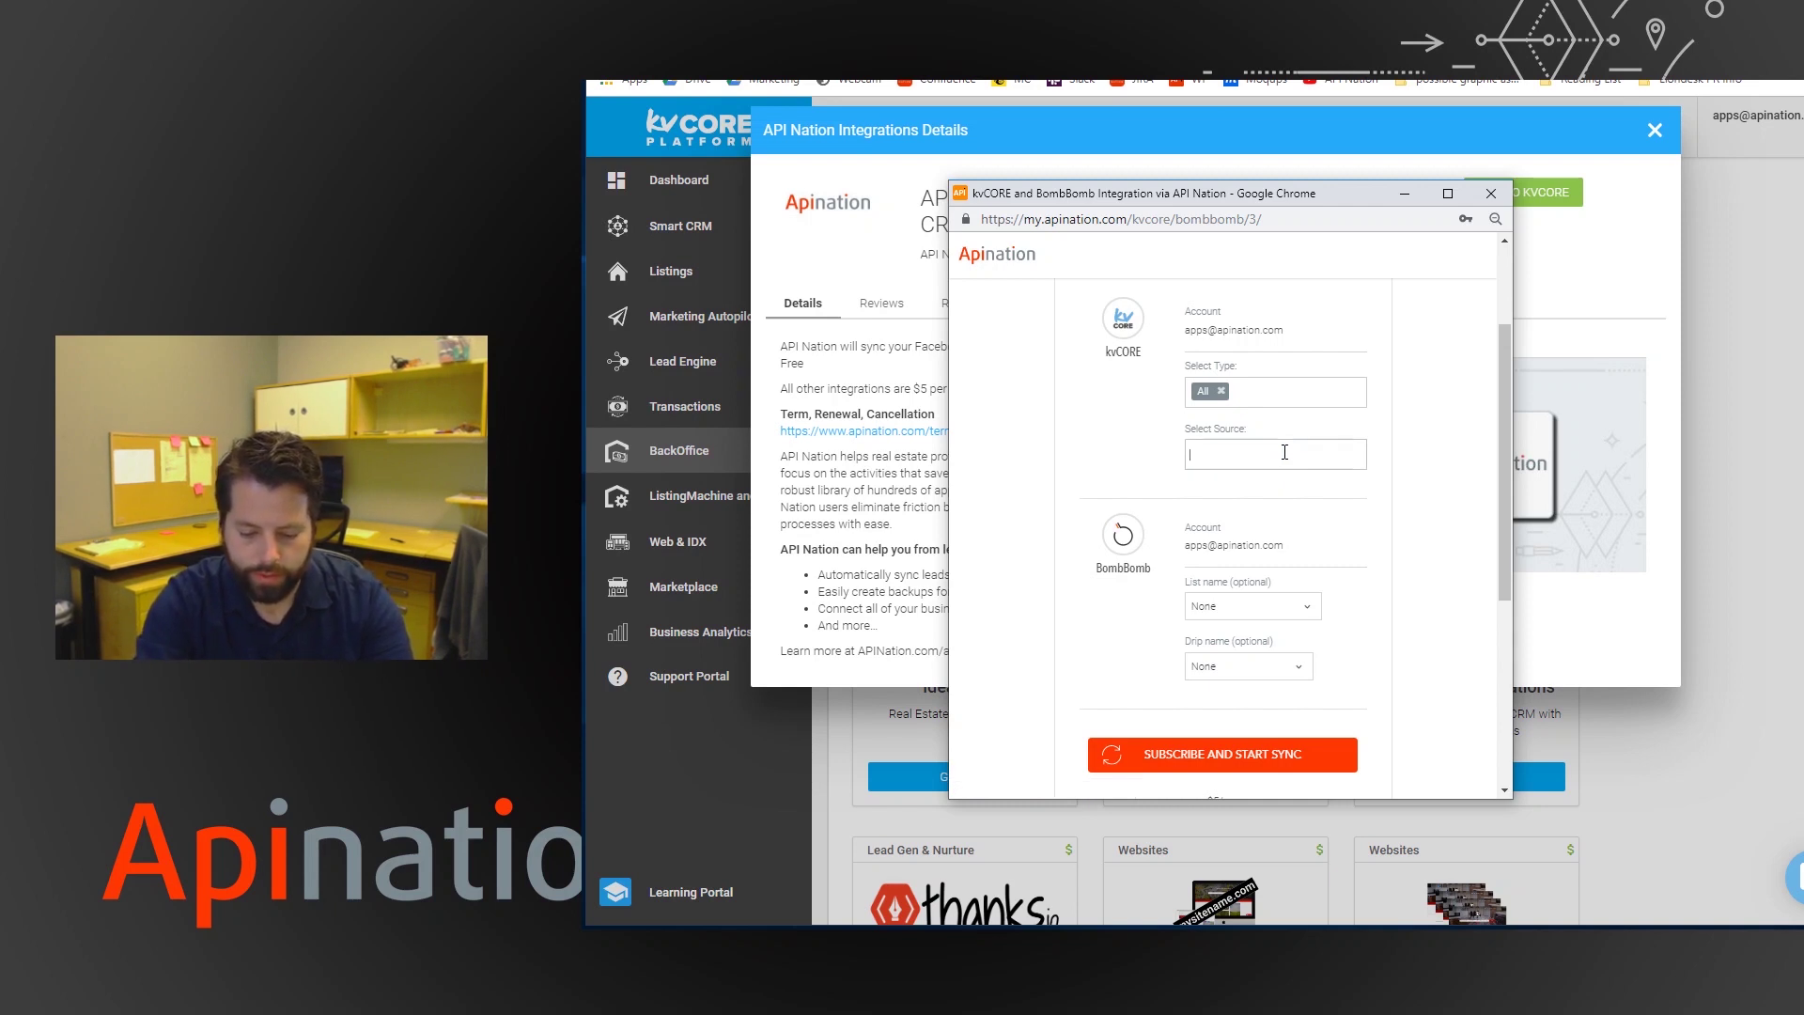
pyautogui.click(1285, 452)
pyautogui.press('Down')
pyautogui.press('Down')
pyautogui.press('Down')
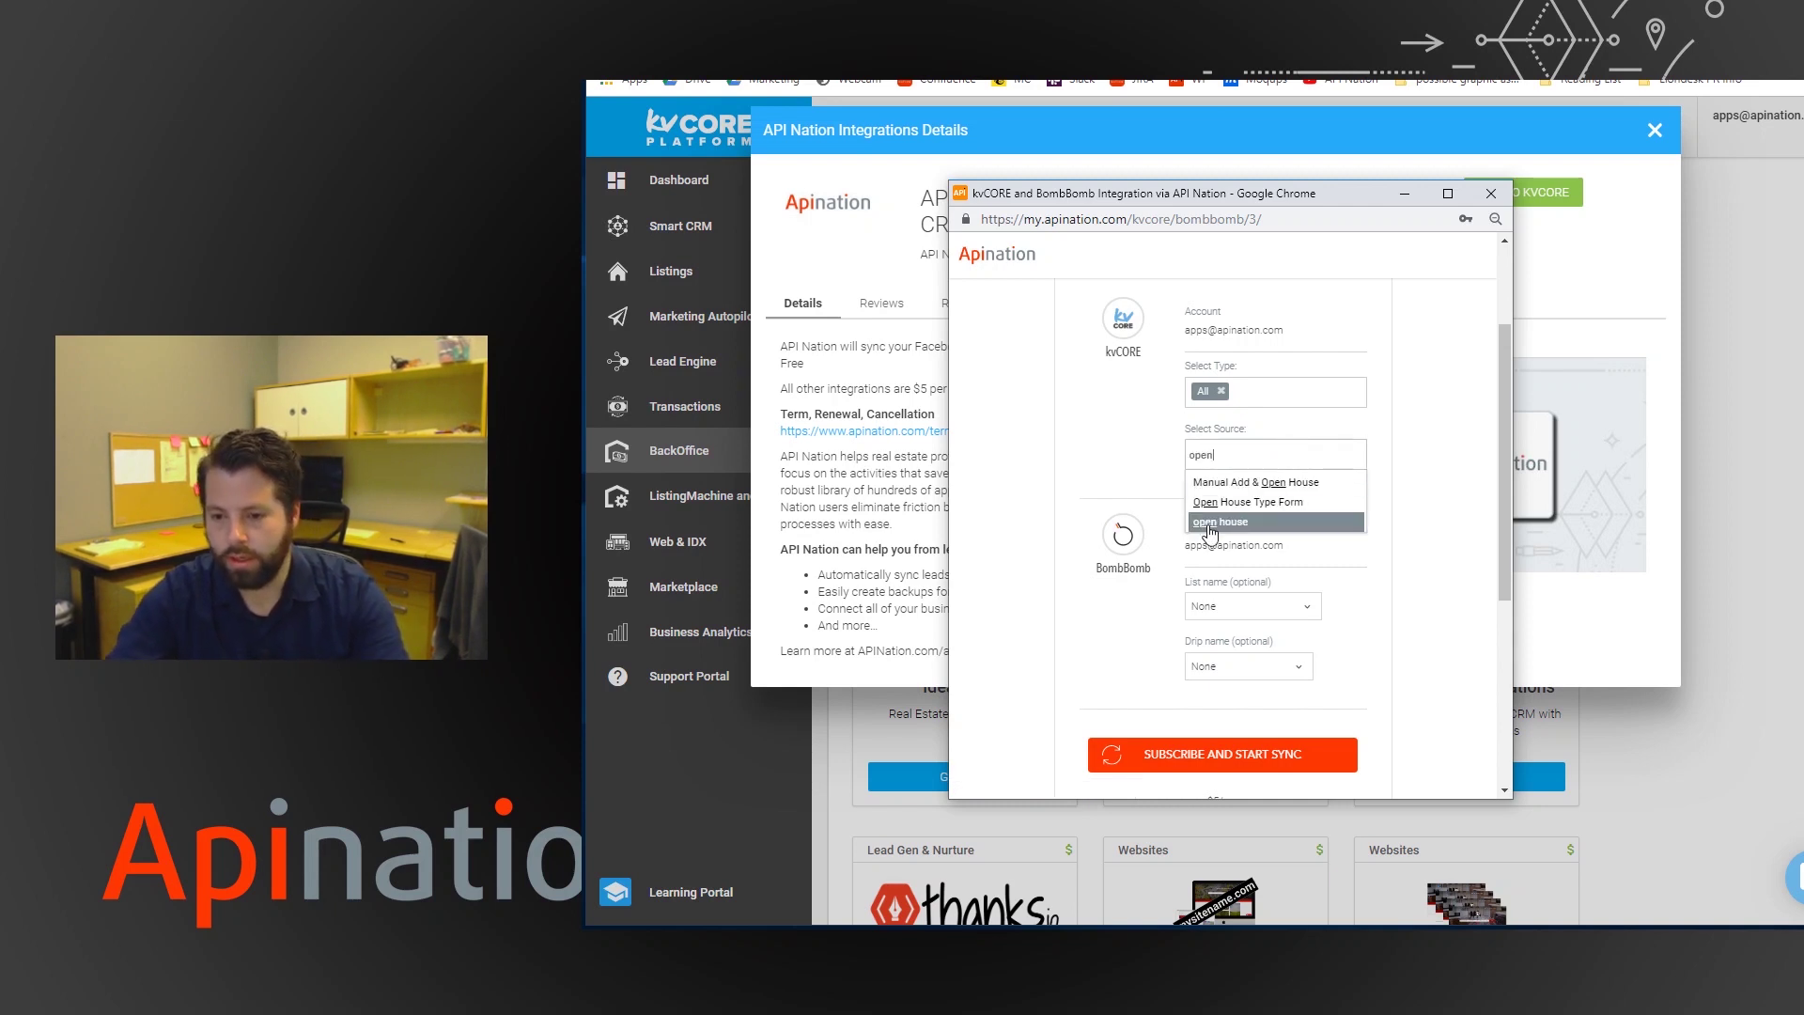
pyautogui.press('Return')
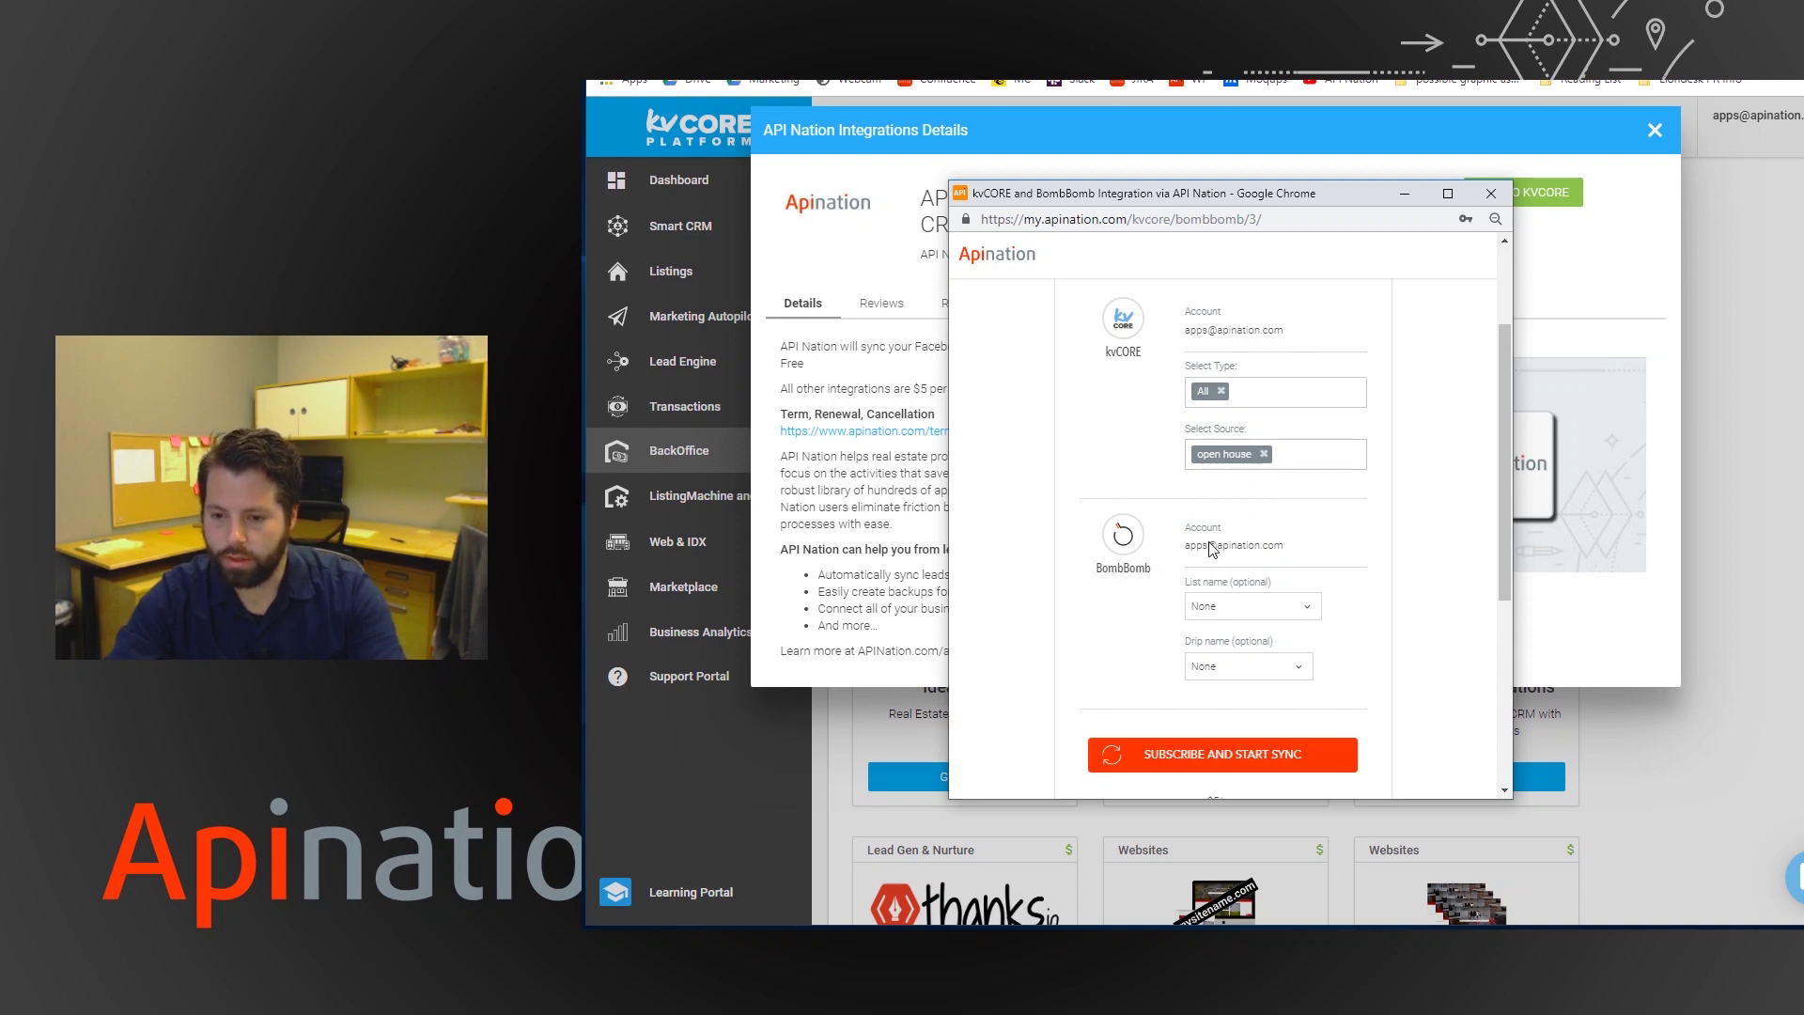
pyautogui.click(1264, 454)
pyautogui.write('all')
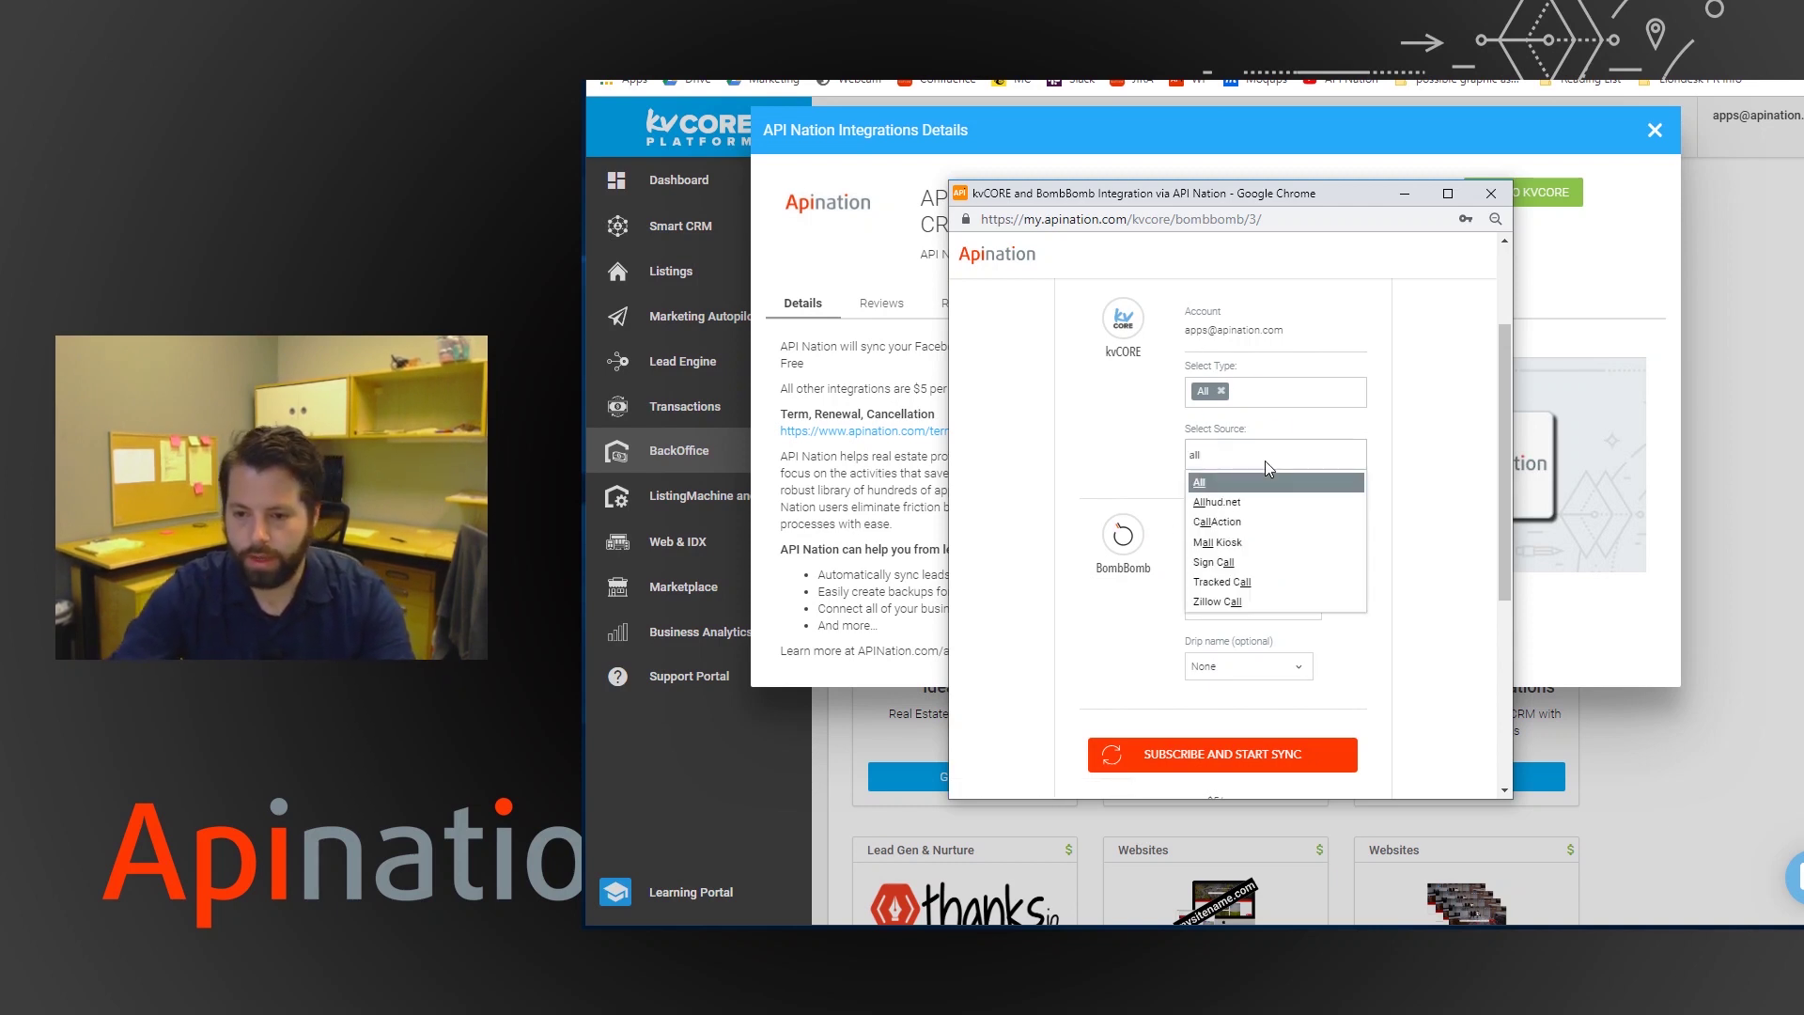
pyautogui.click(1260, 484)
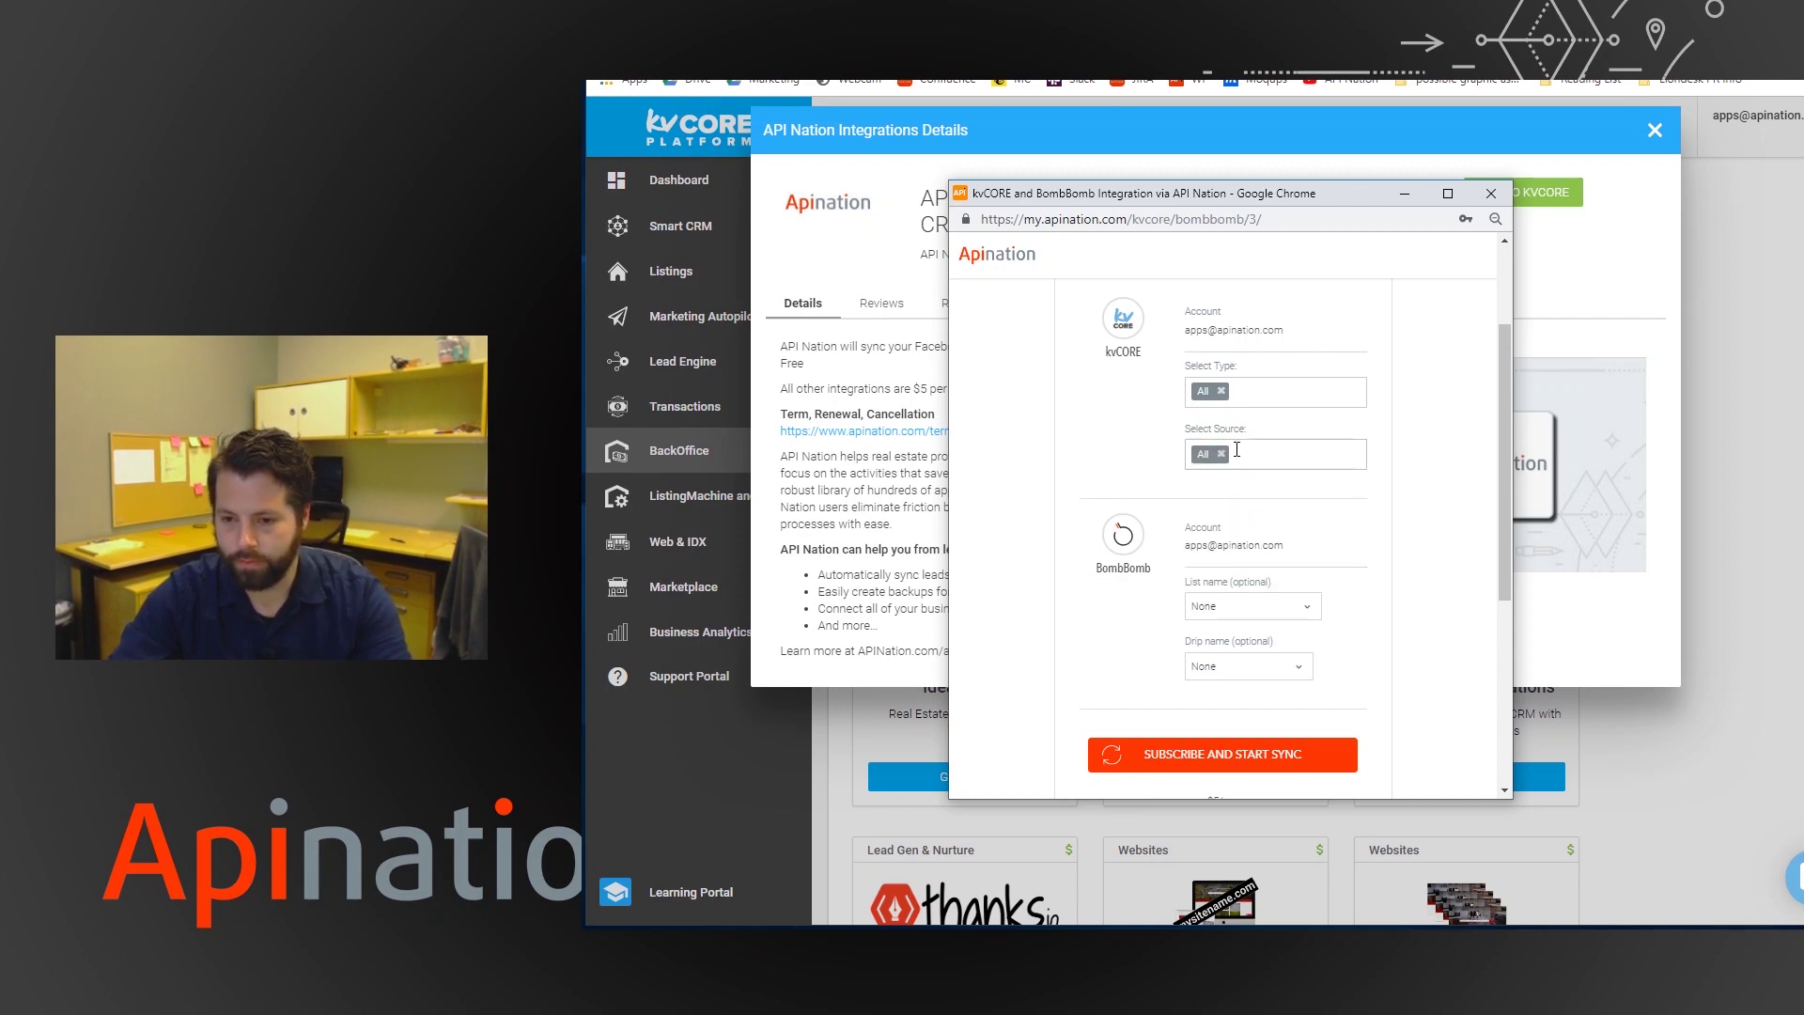
pyautogui.scroll(-3, 1195, 532)
pyautogui.scroll(2, 1127, 402)
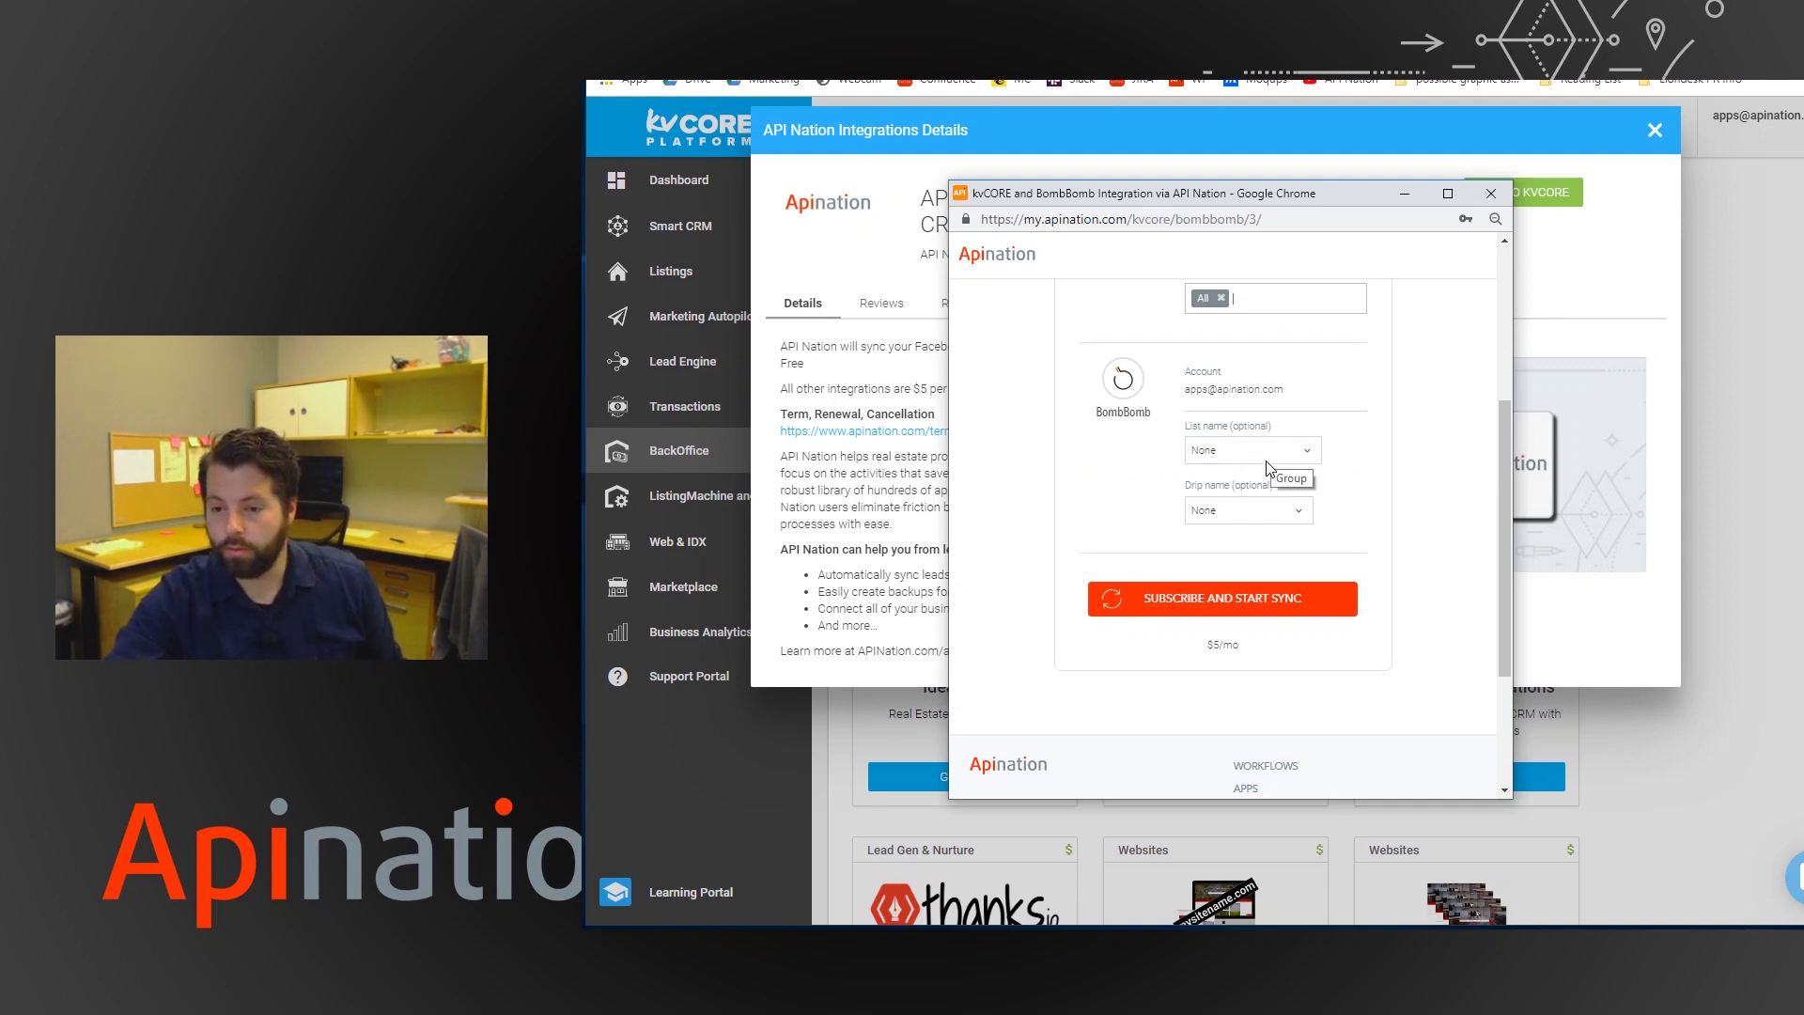
pyautogui.scroll(3, 1192, 491)
# - Change the lead type from All to Seller and leave the BombBomb list name at None
pyautogui.click(1221, 548)
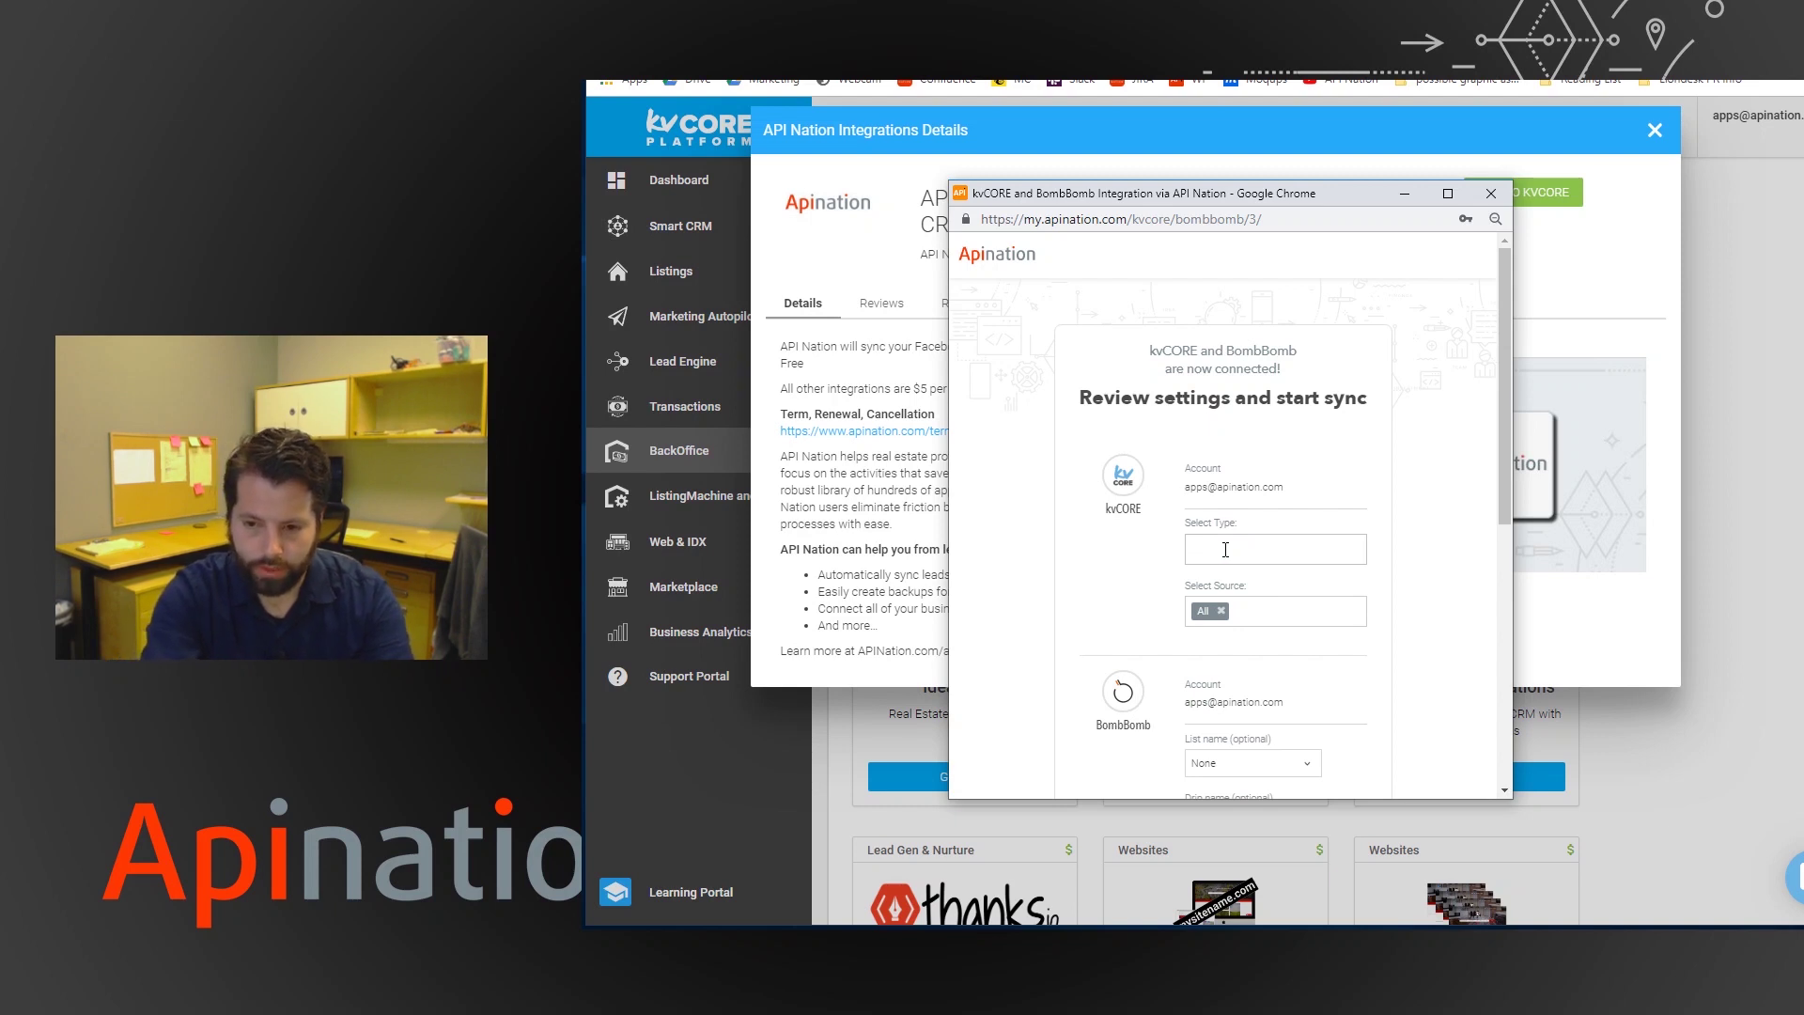
pyautogui.write('sell')
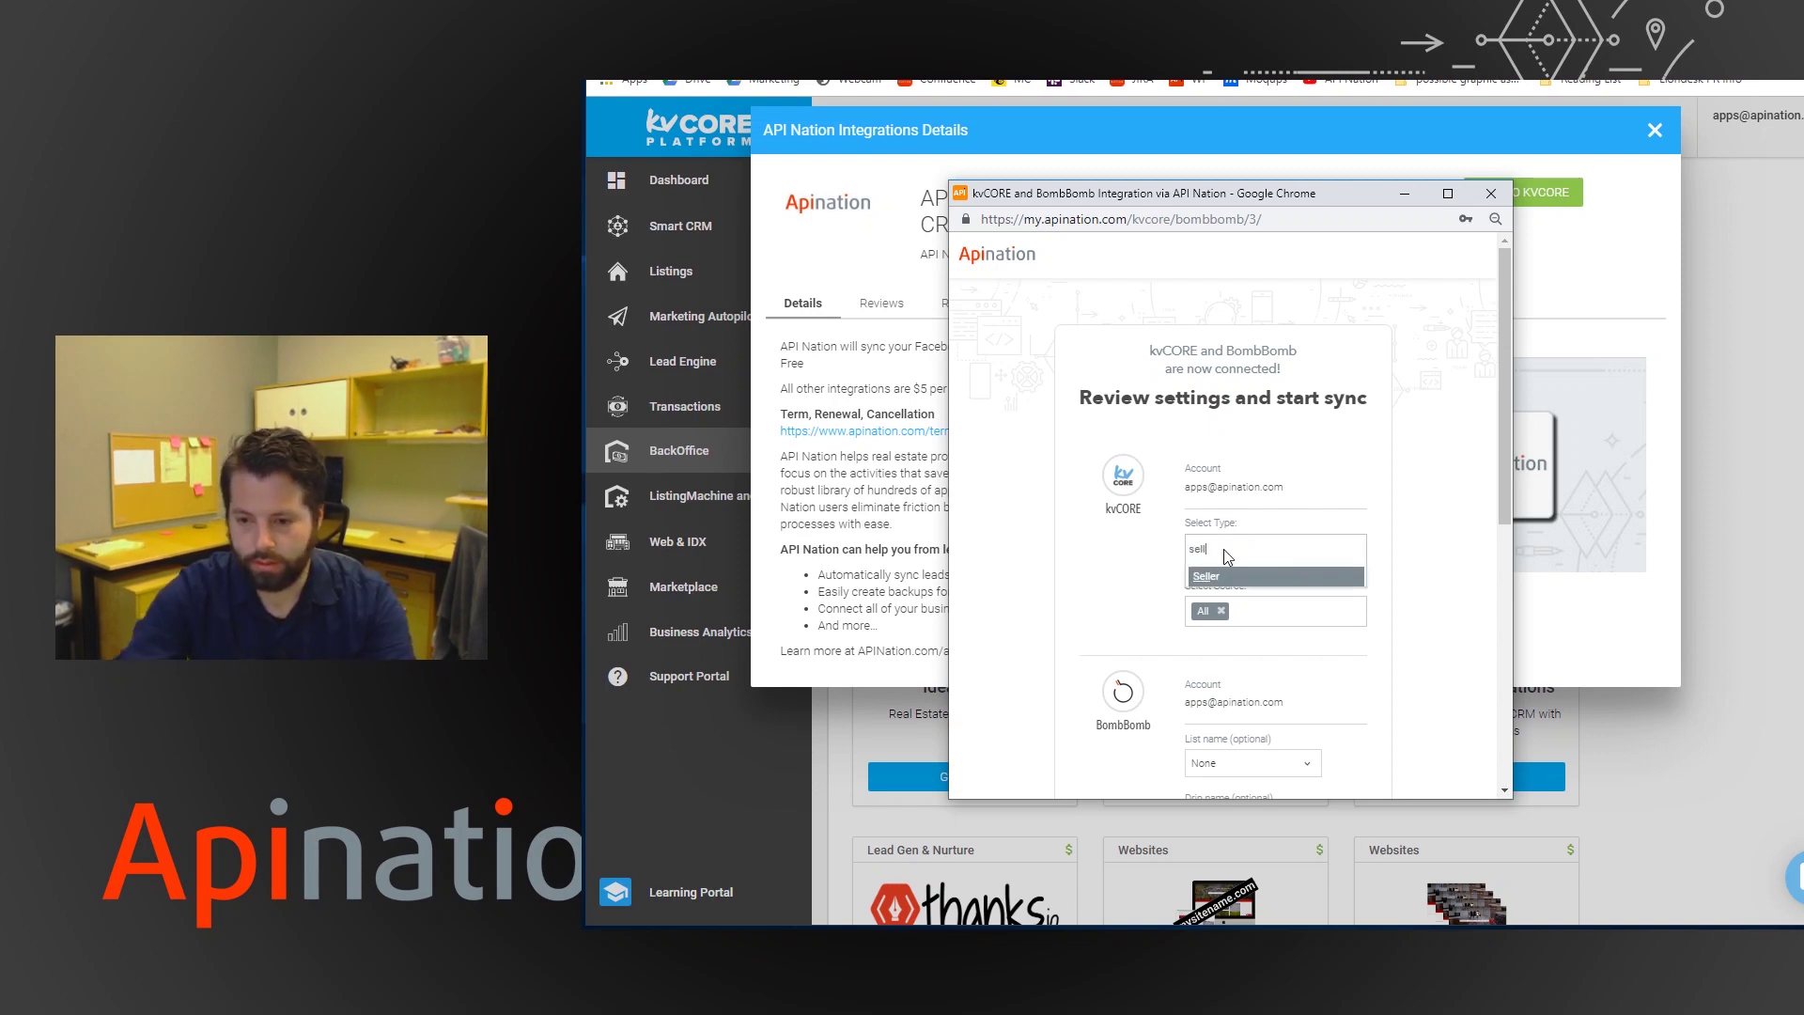
pyautogui.click(1211, 575)
pyautogui.scroll(-3, 1240, 527)
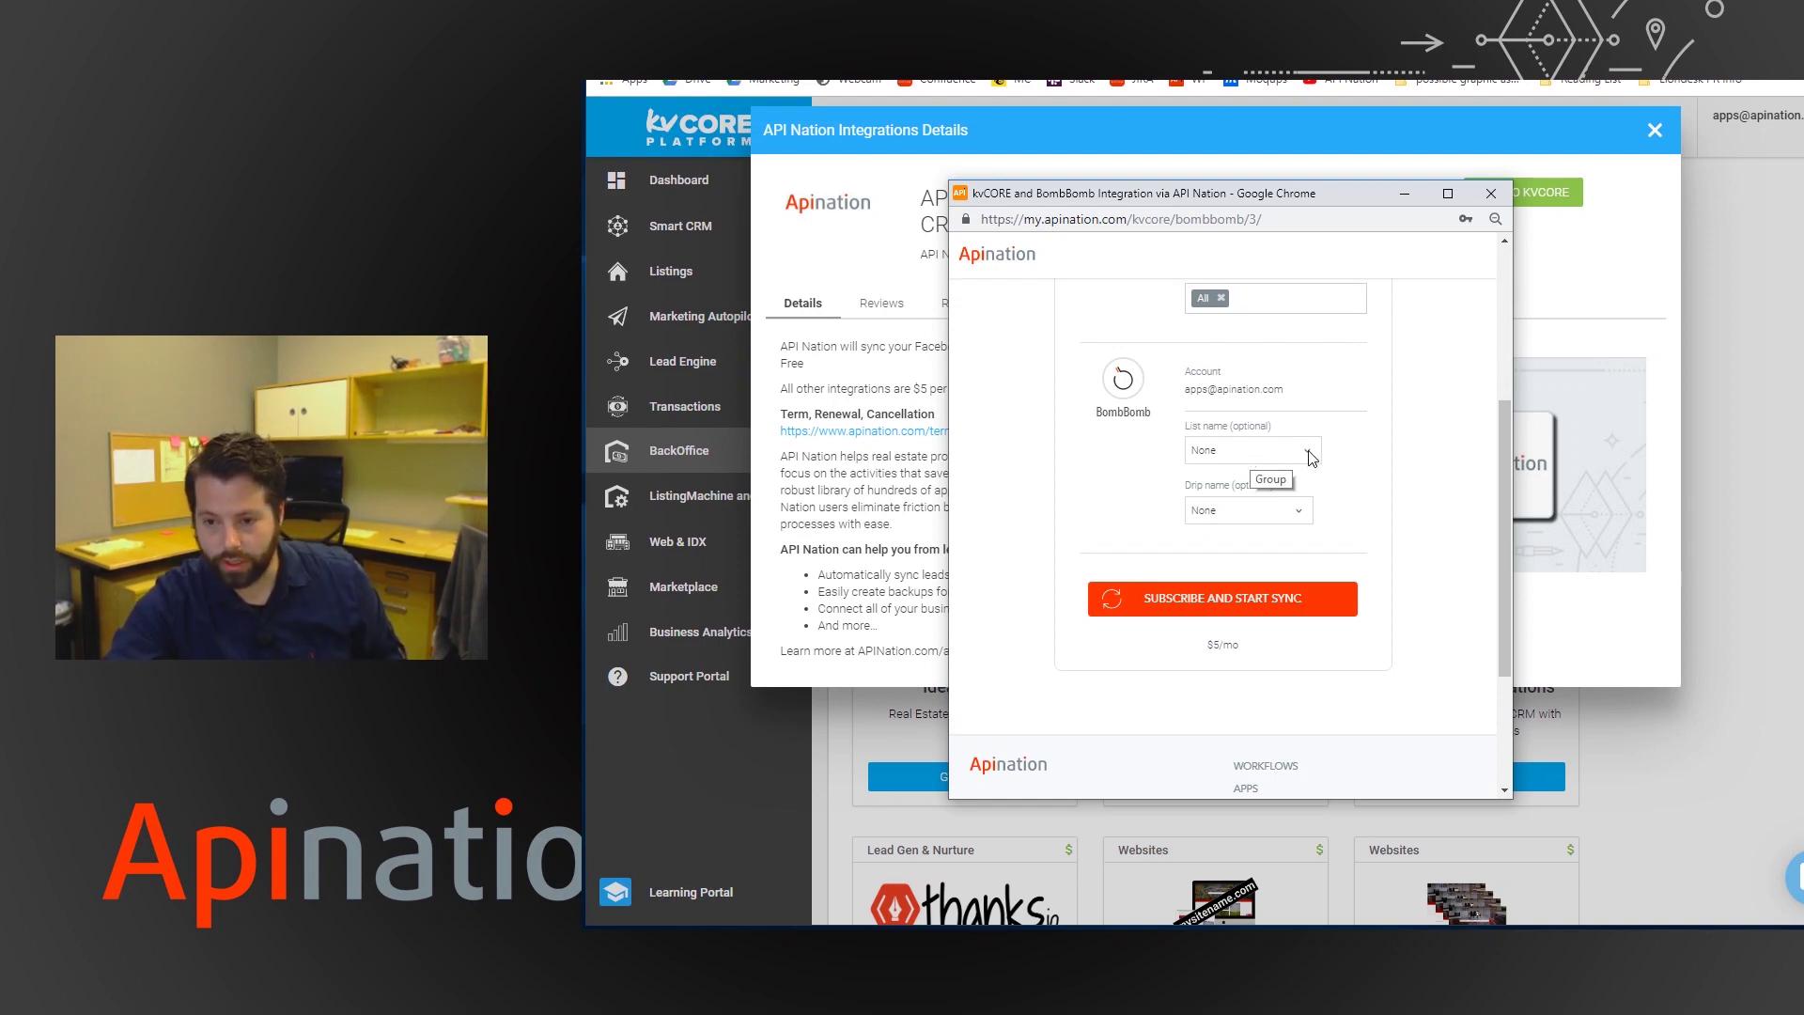
pyautogui.click(1305, 454)
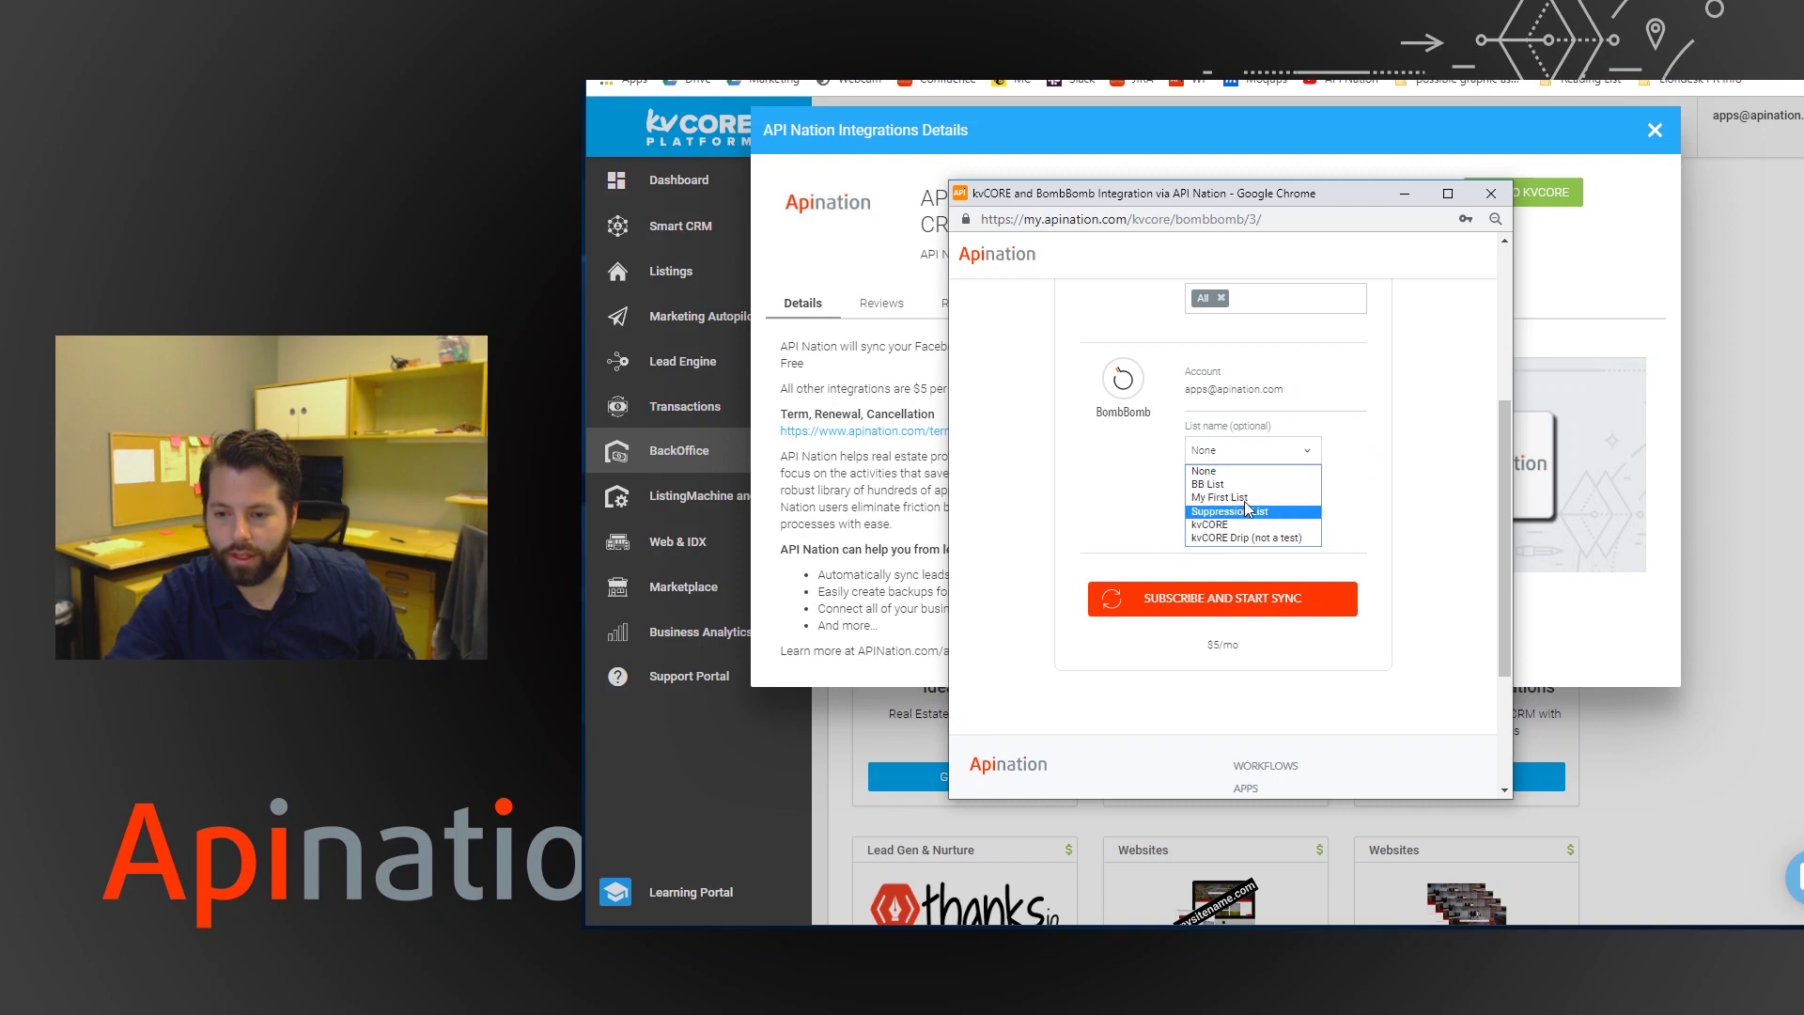
pyautogui.click(1236, 470)
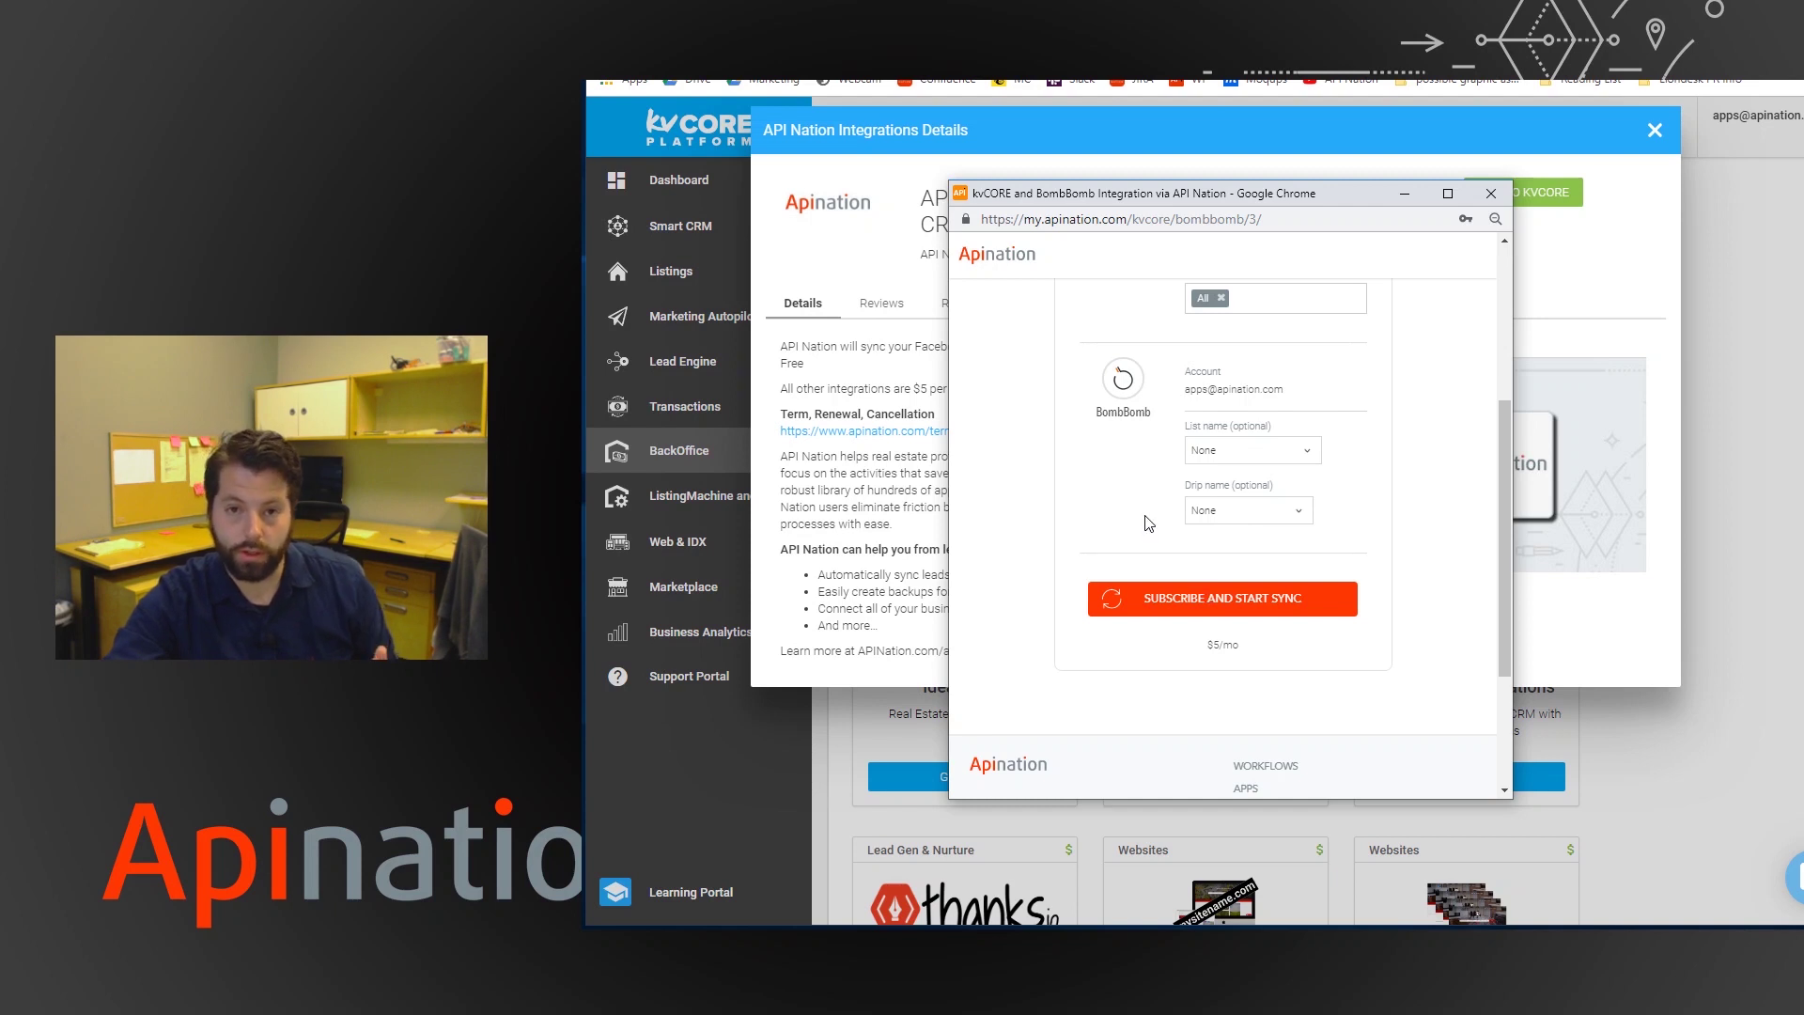
# - Subscribe and start the $5/mo sync, dismissing the Stripe checkout before retrying
pyautogui.click(1166, 598)
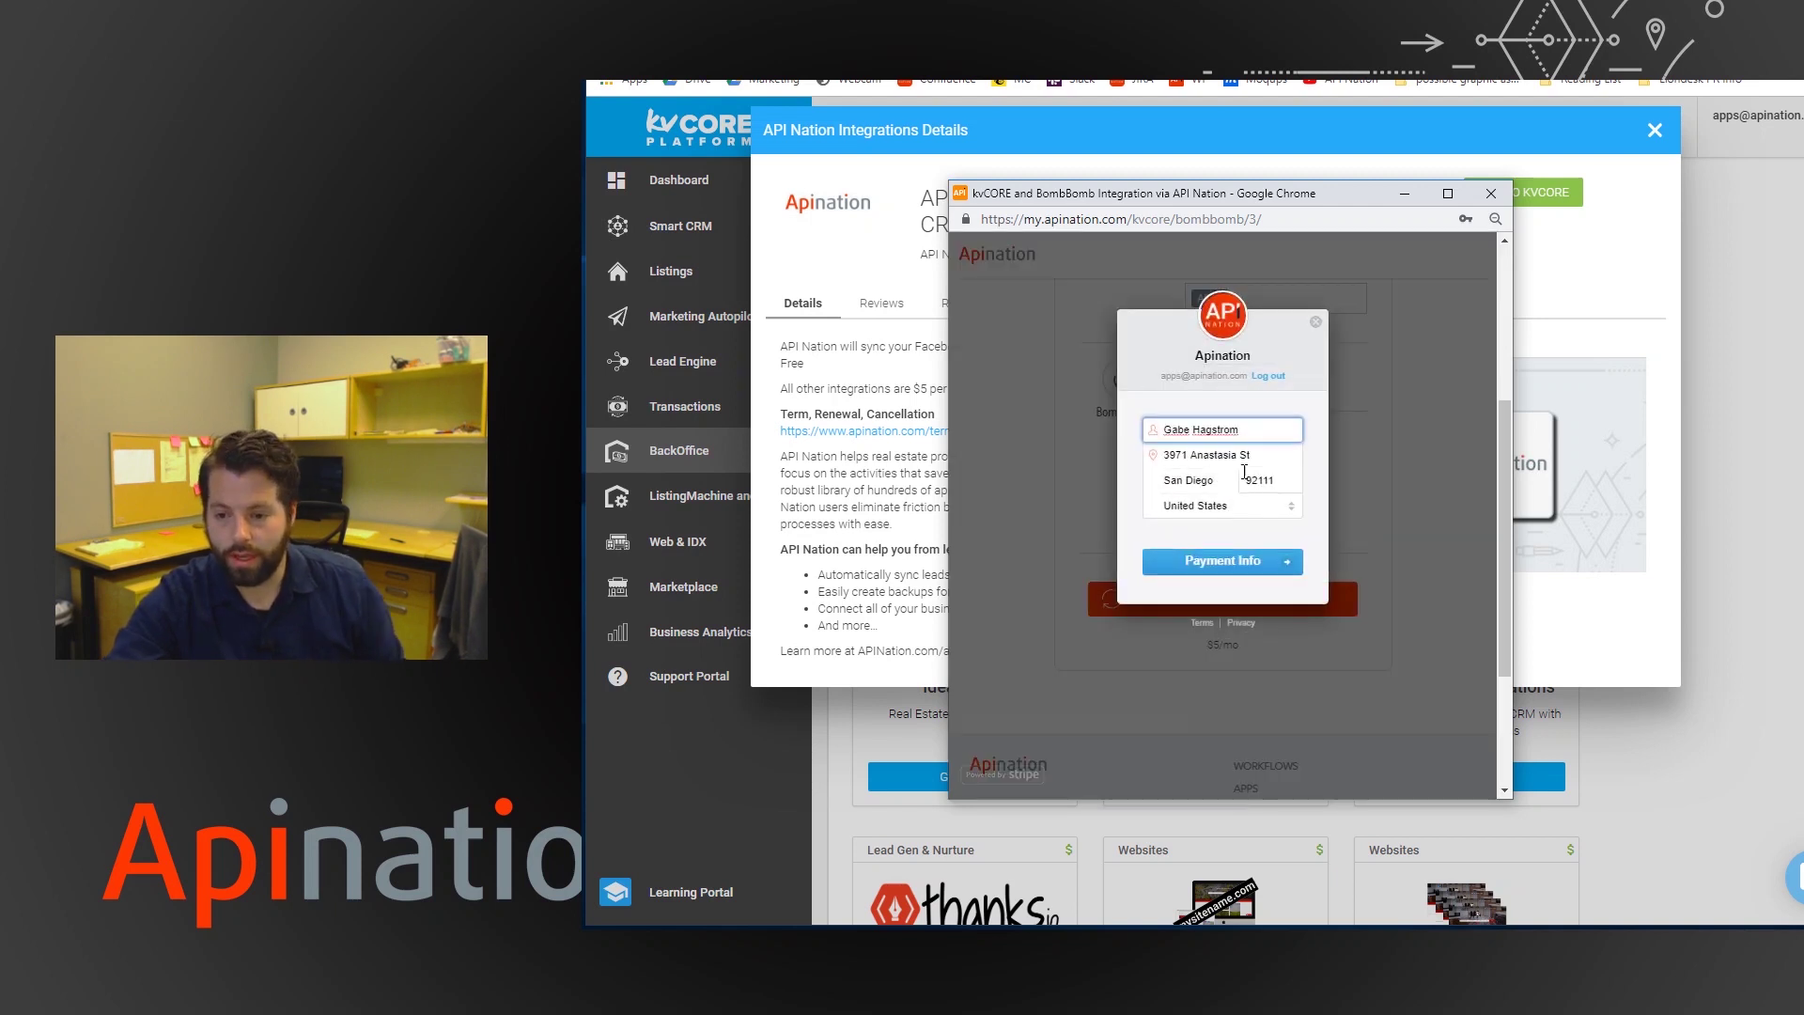
pyautogui.click(1318, 319)
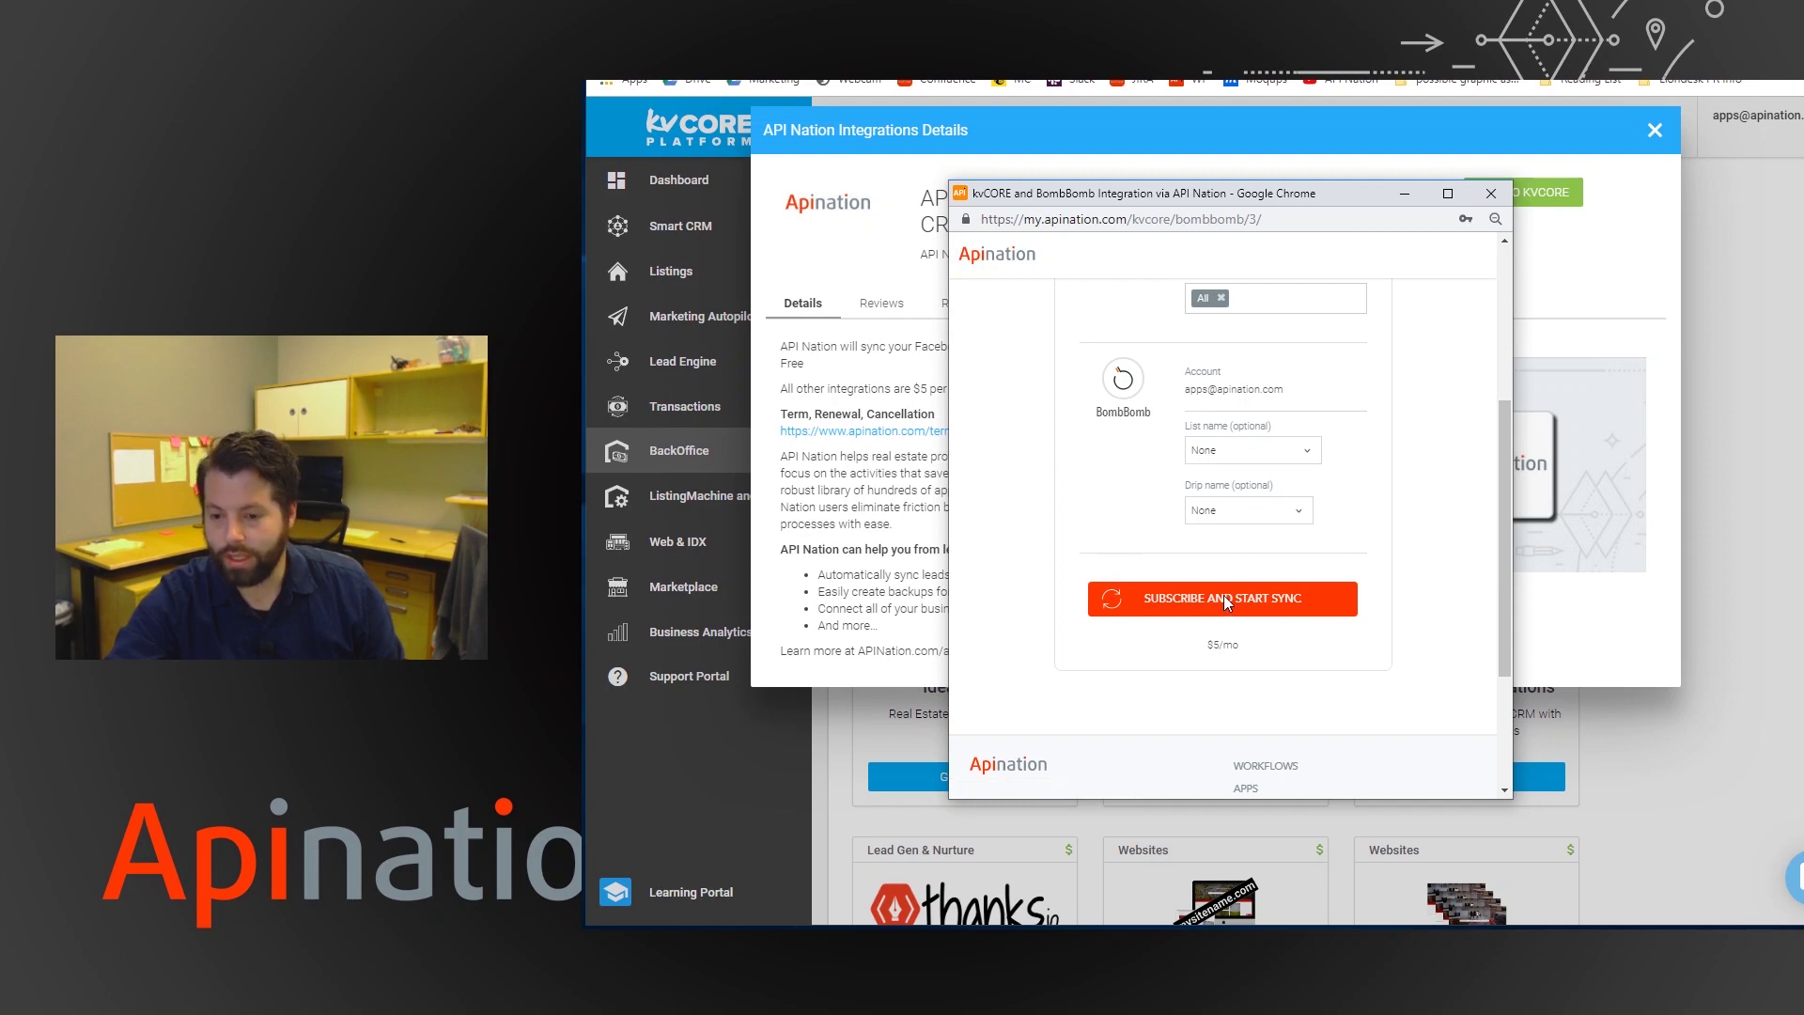
pyautogui.click(1319, 606)
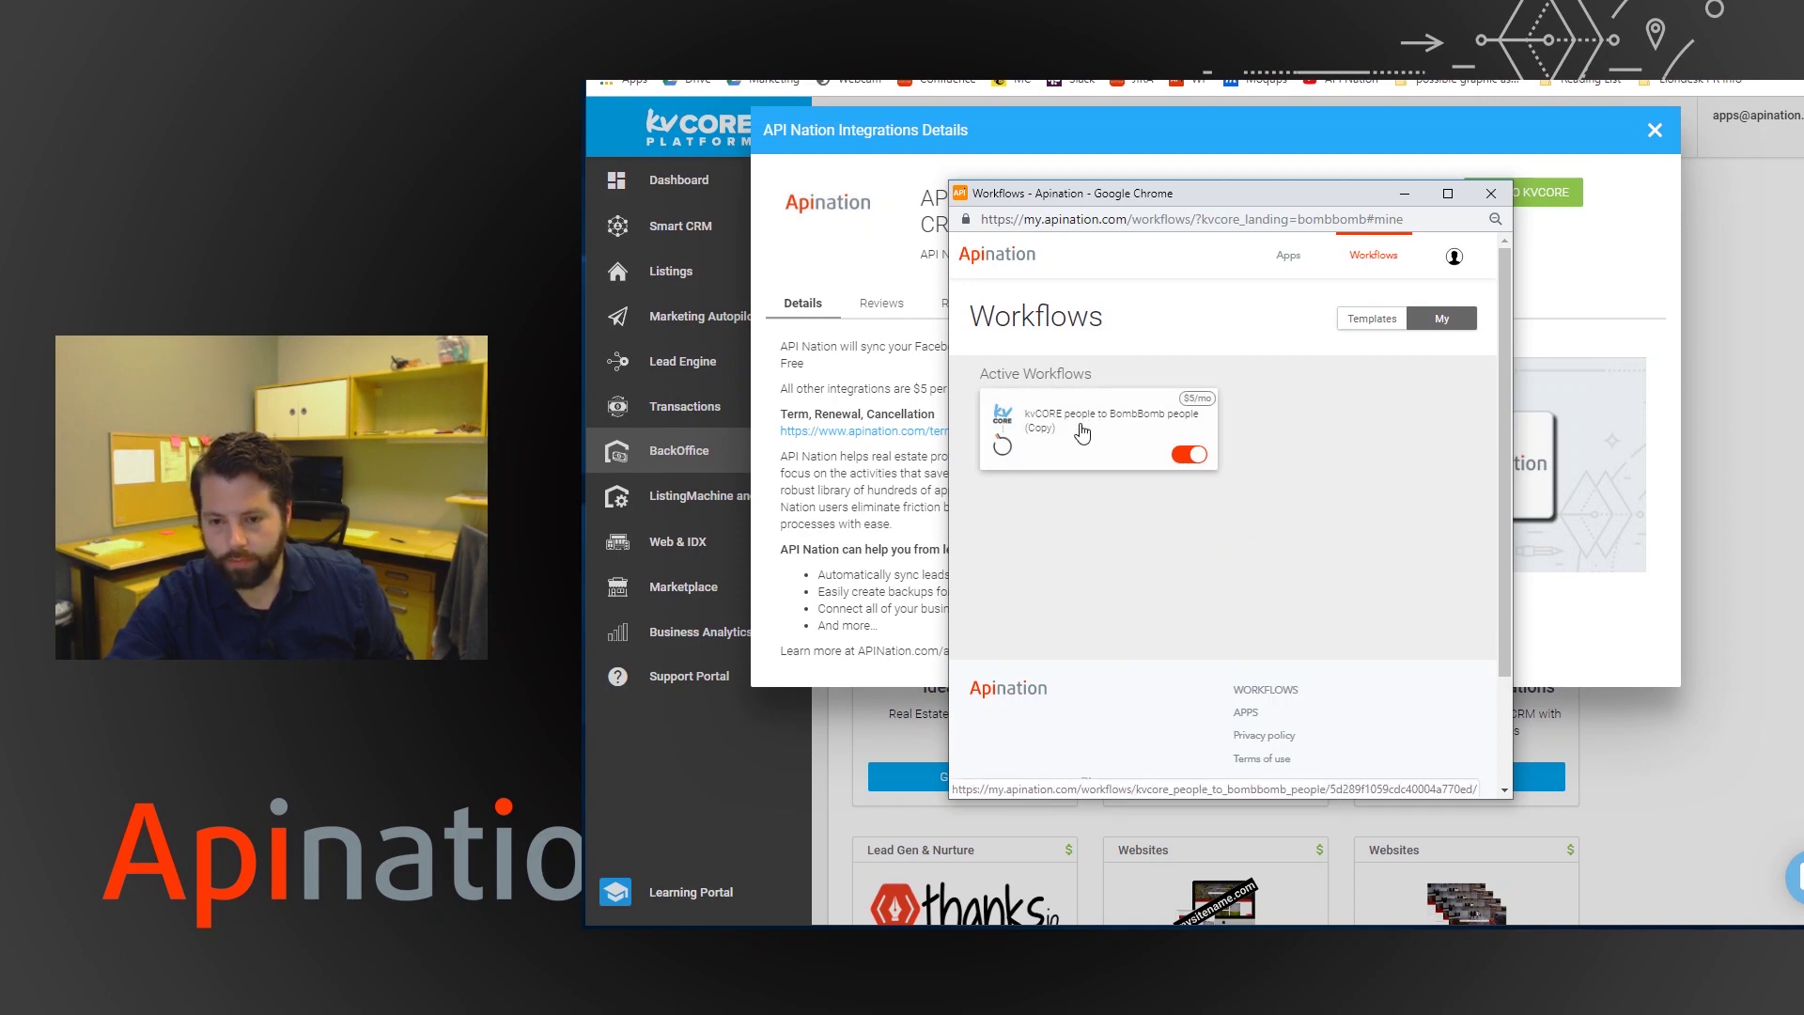
# - Open the kvCORE people to BombBomb people (Copy) workflow and display its configuration
pyautogui.click(1078, 420)
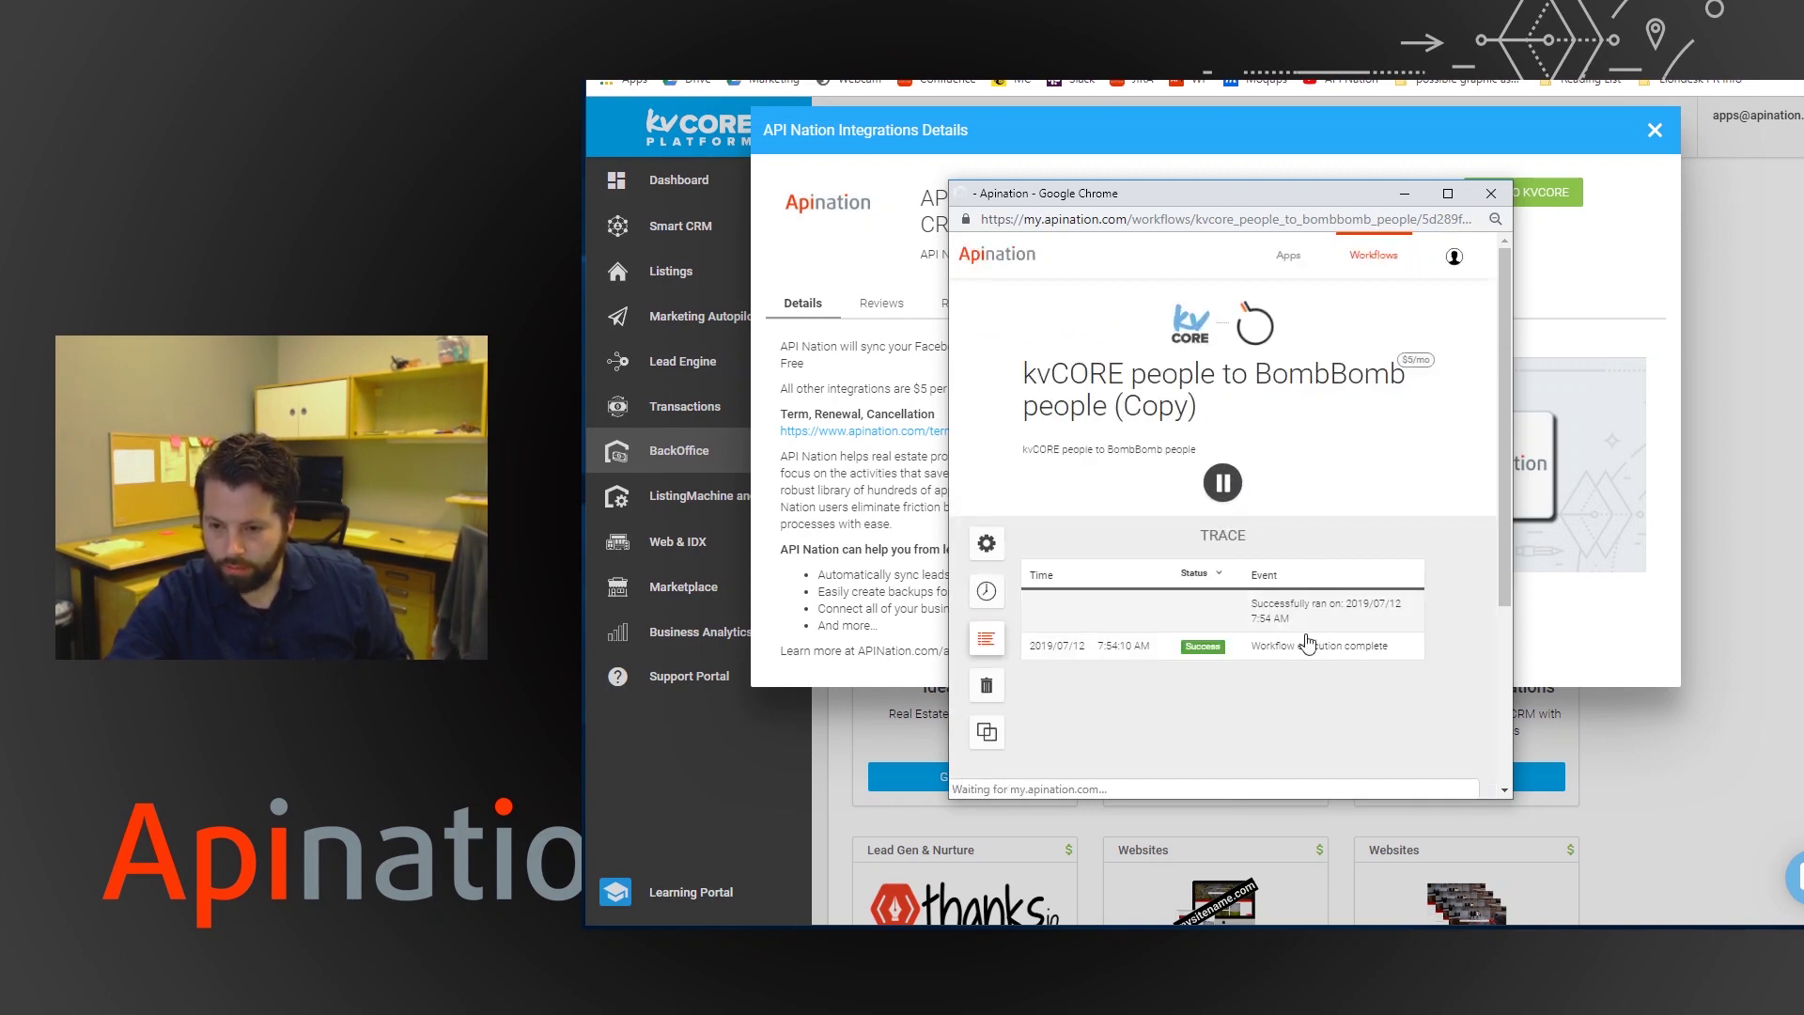
pyautogui.click(989, 545)
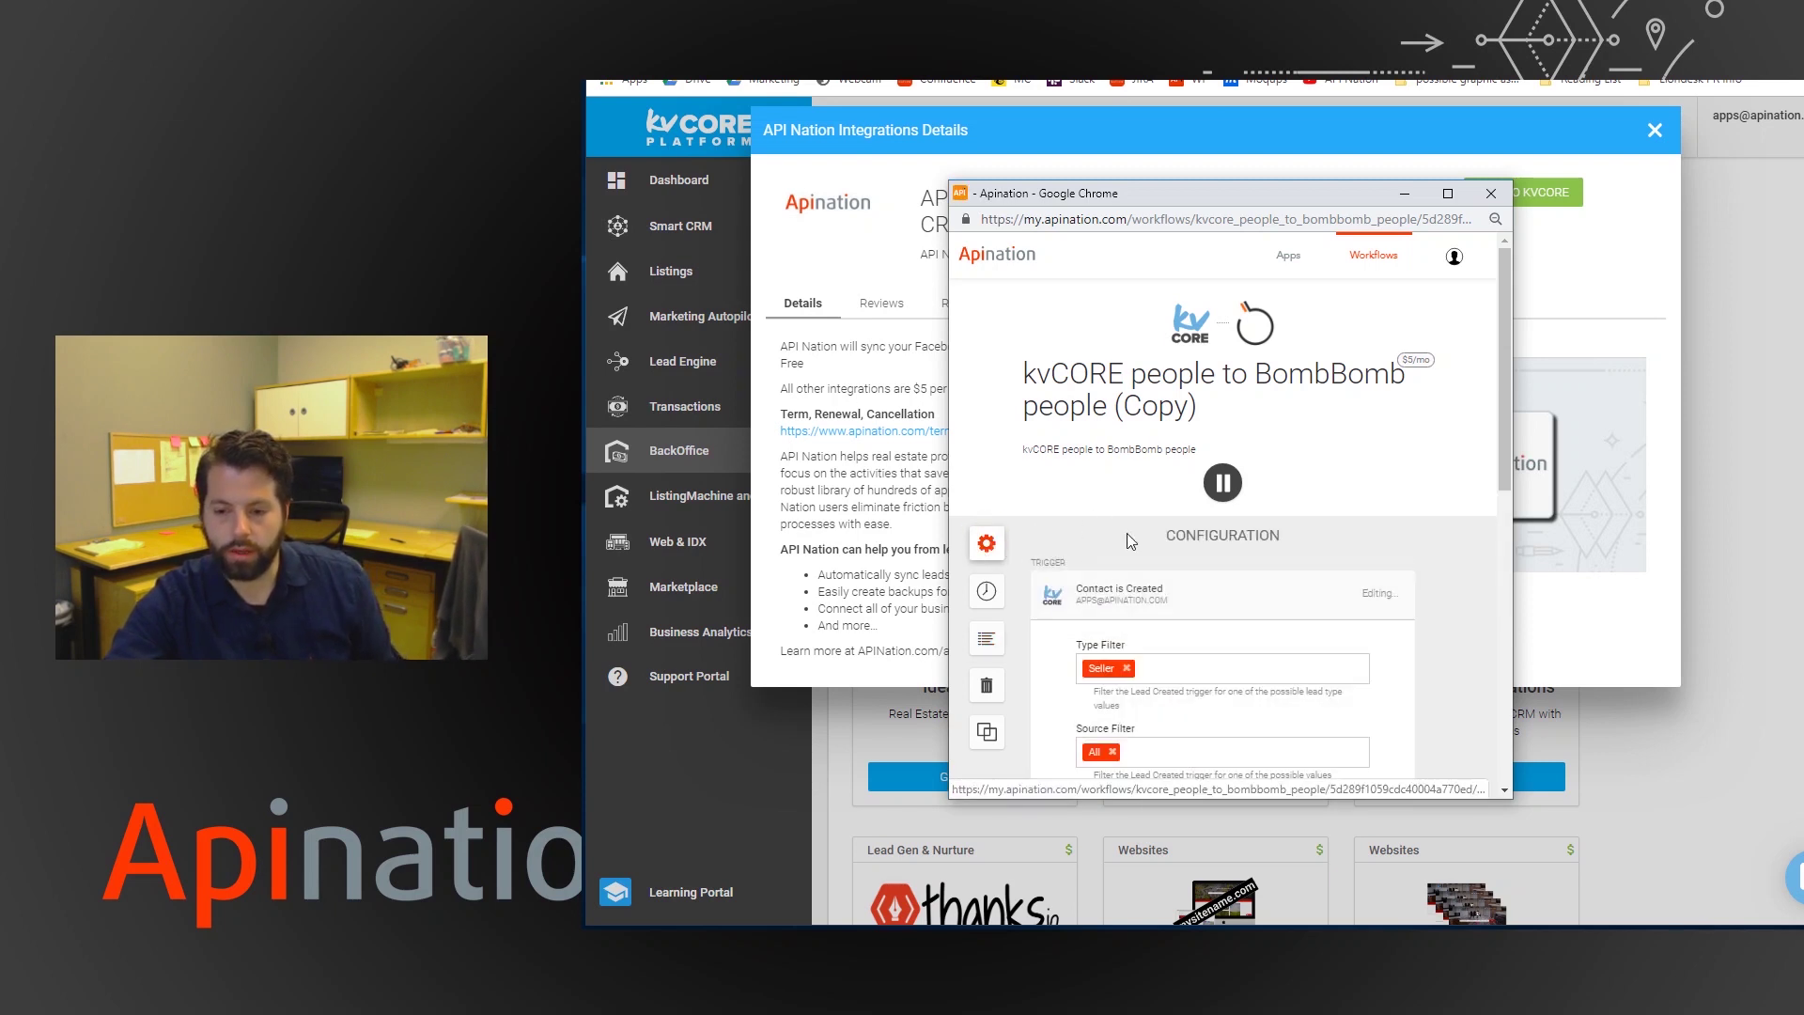
pyautogui.scroll(-2, 1128, 527)
pyautogui.scroll(-4, 1124, 495)
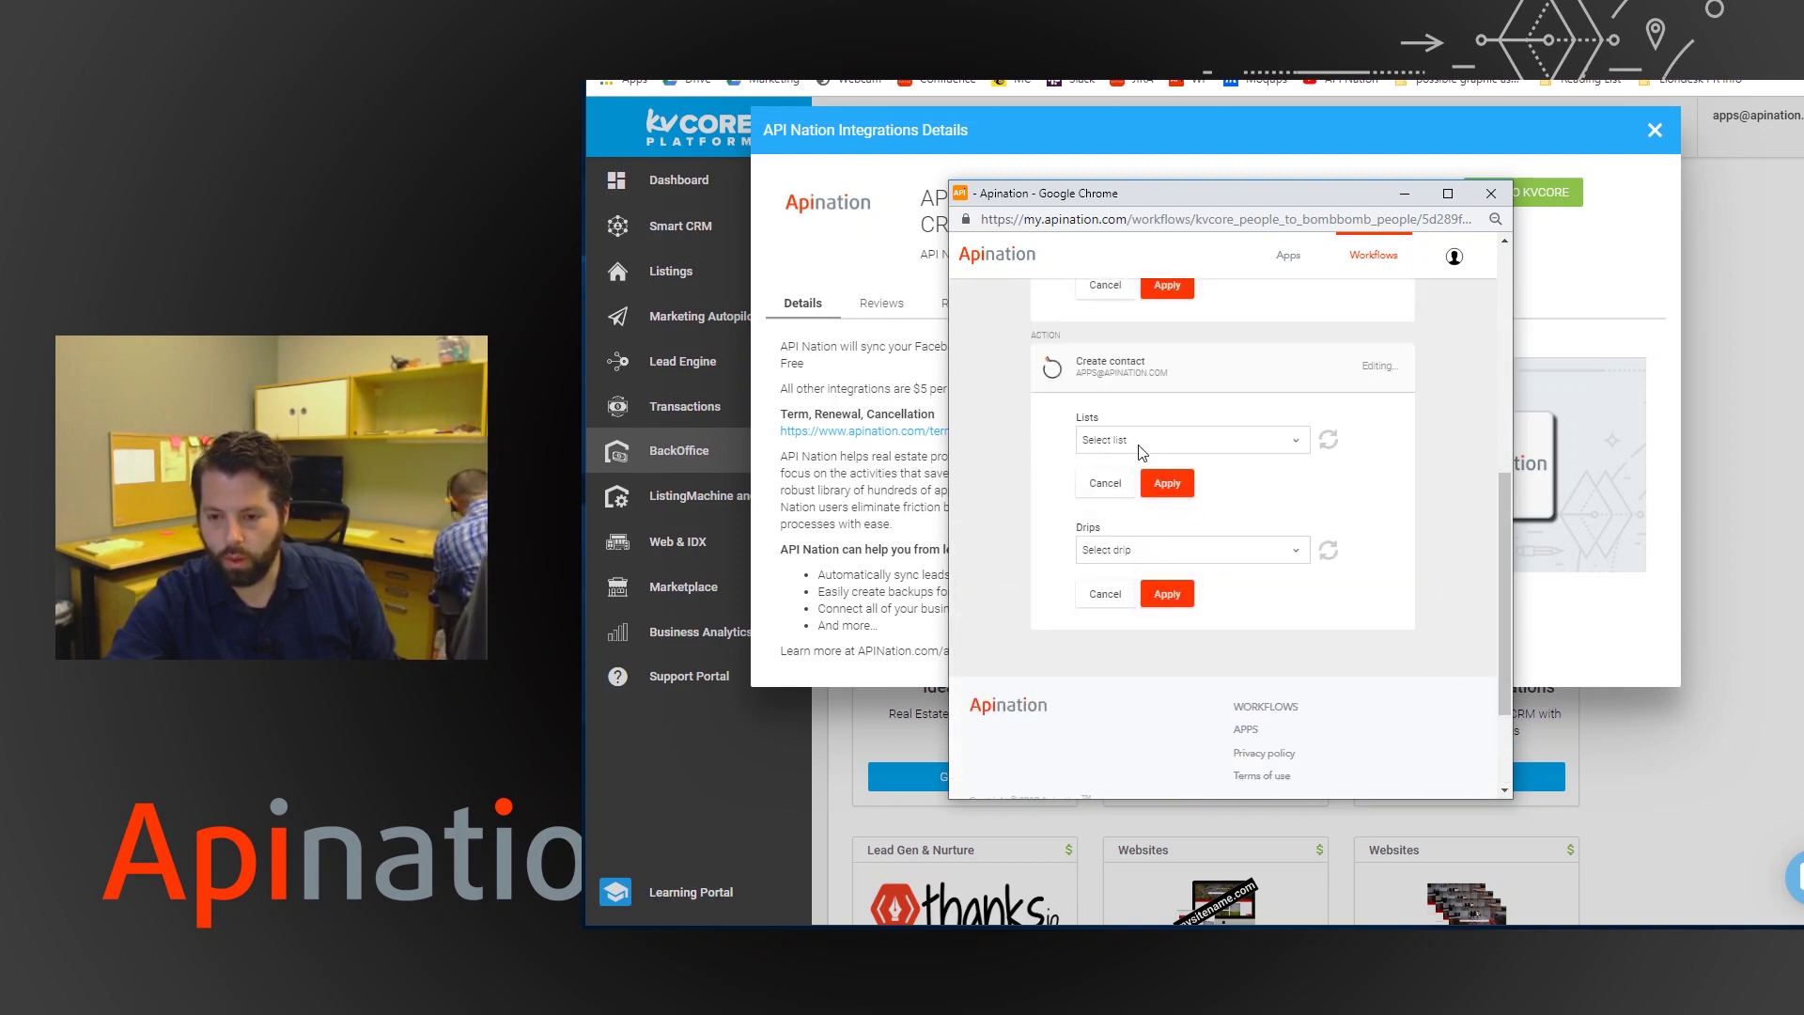
pyautogui.scroll(3, 1013, 485)
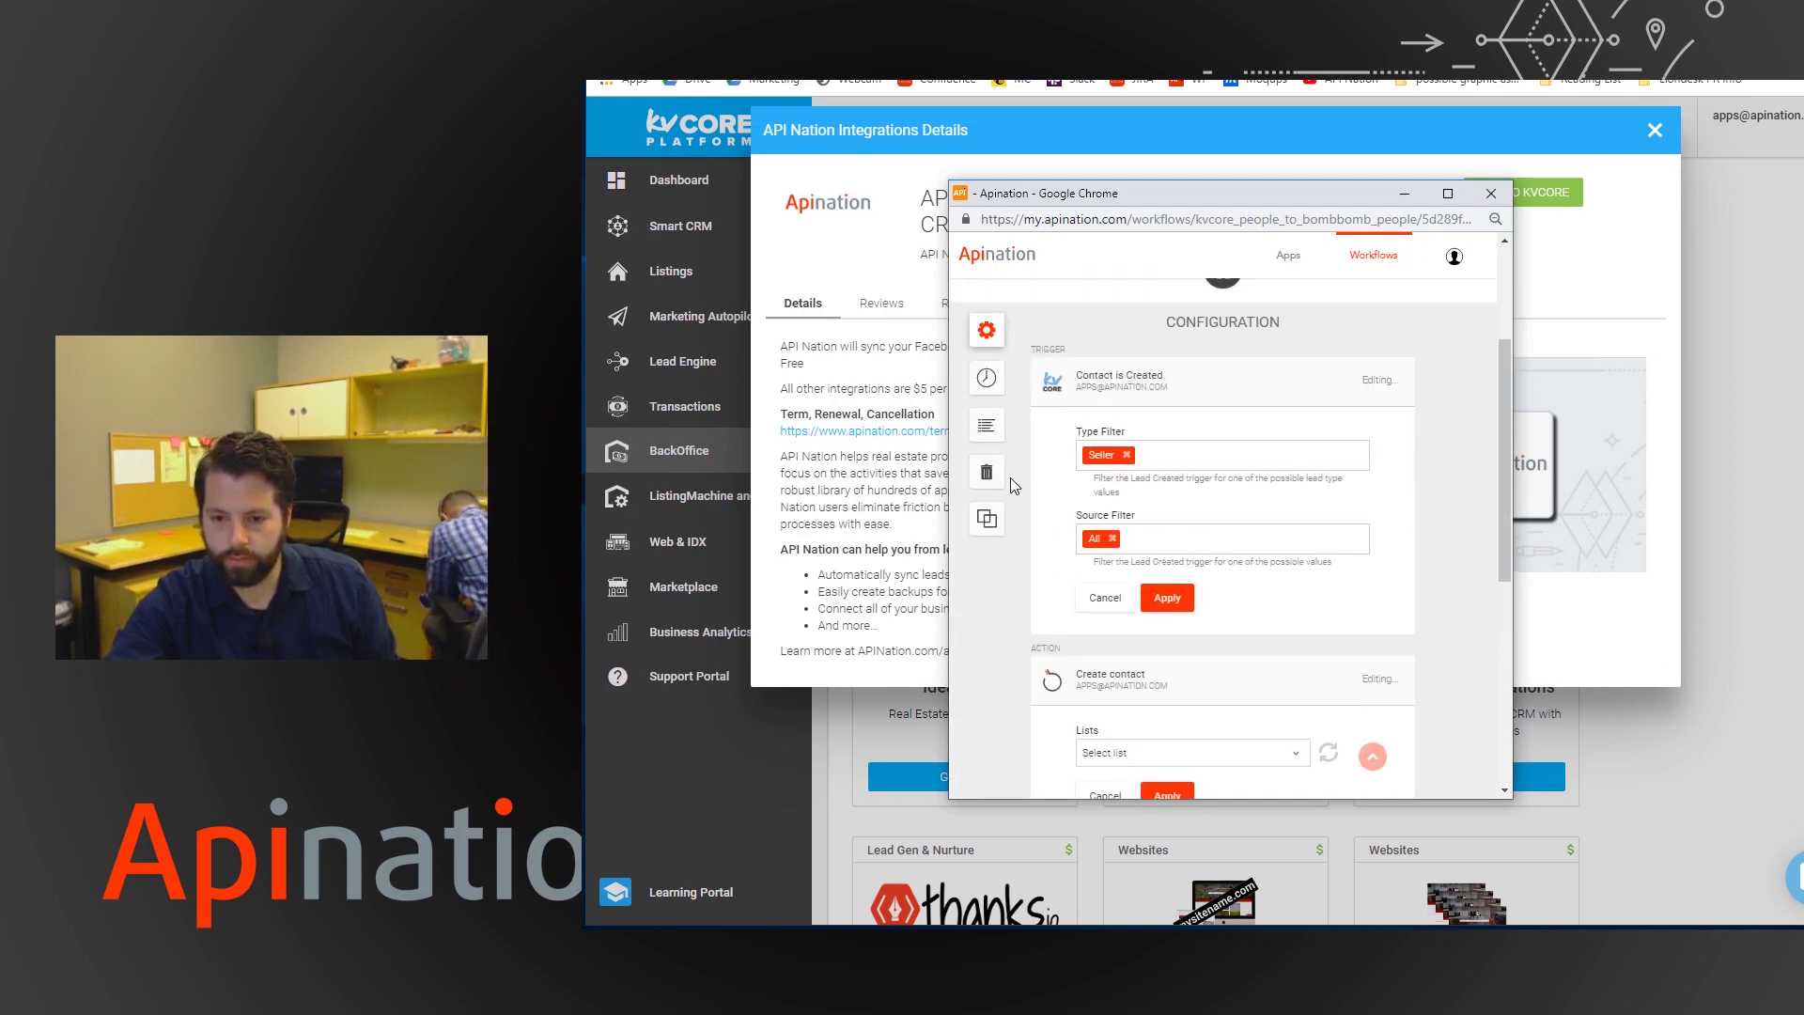
pyautogui.scroll(2, 987, 386)
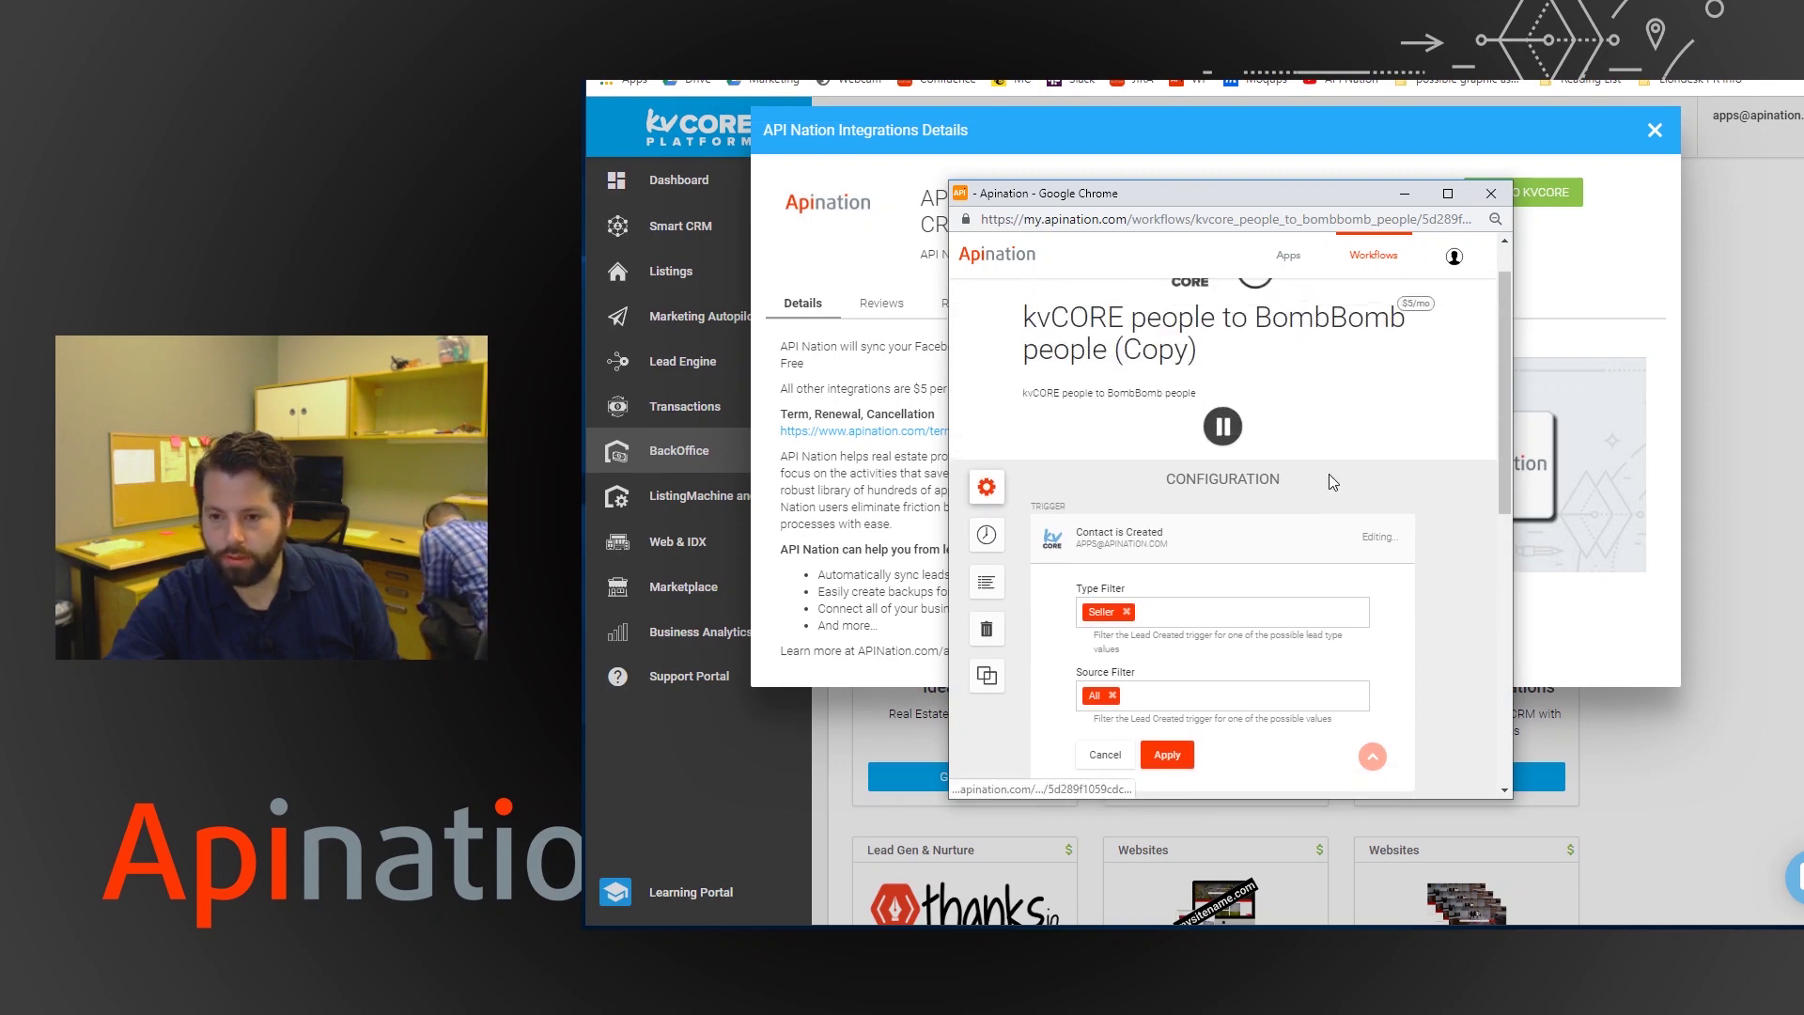